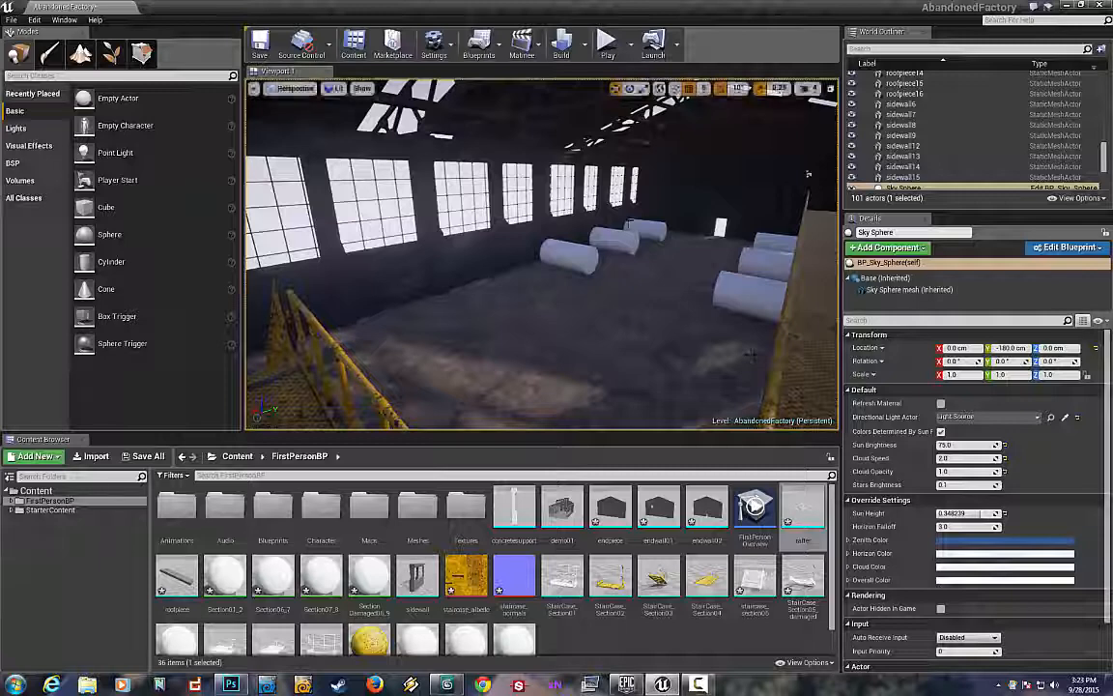
Examine the factory interior from several angles, covering the windows, roof trusses, floor cylinders and yellow catwalk.
{"action": "right_click_drag", "start_coordinate": [750, 355], "coordinate": [322, 228]}
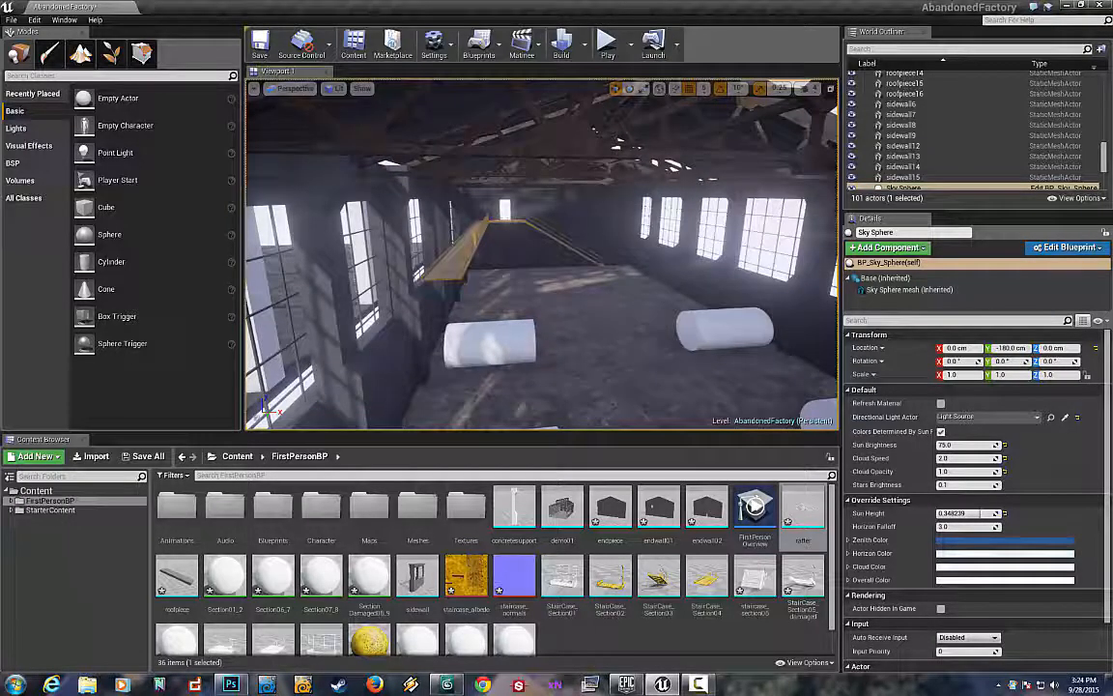
{"action": "key", "text": "w"}
{"action": "right_click_drag", "start_coordinate": [596, 278], "coordinate": [923, 286]}
{"action": "key", "text": "w"}
{"action": "key", "text": "w"}
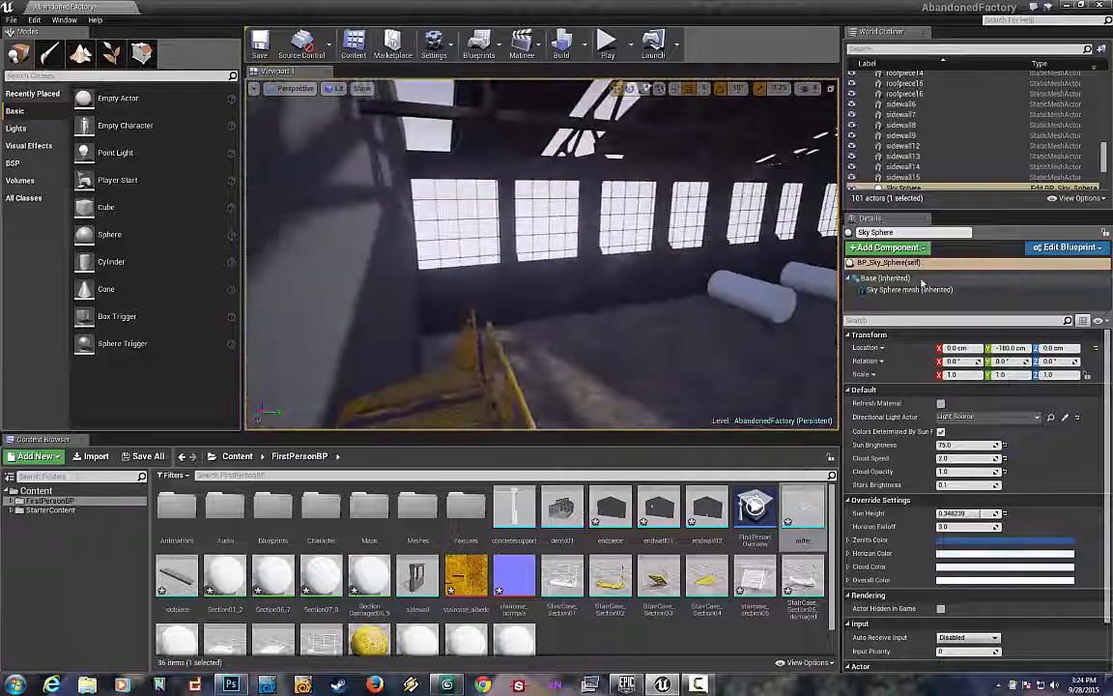
{"action": "right_click_drag", "start_coordinate": [619, 279], "coordinate": [736, 257]}
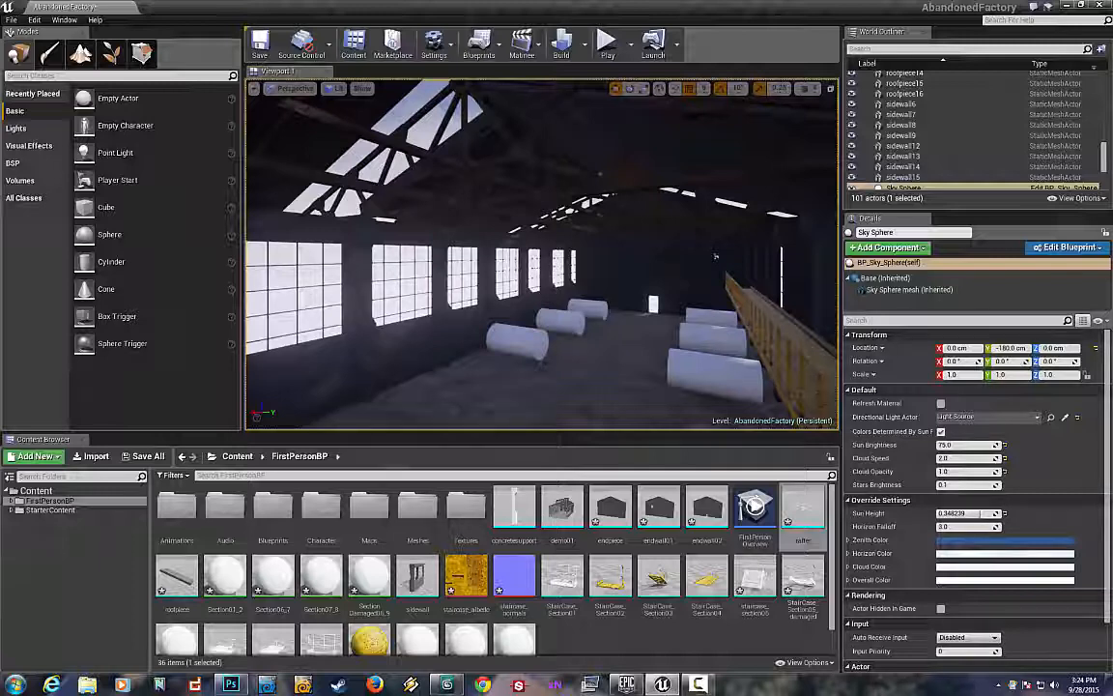
{"action": "right_click_drag", "start_coordinate": [736, 257], "coordinate": [568, 247]}
{"action": "key", "text": "w"}
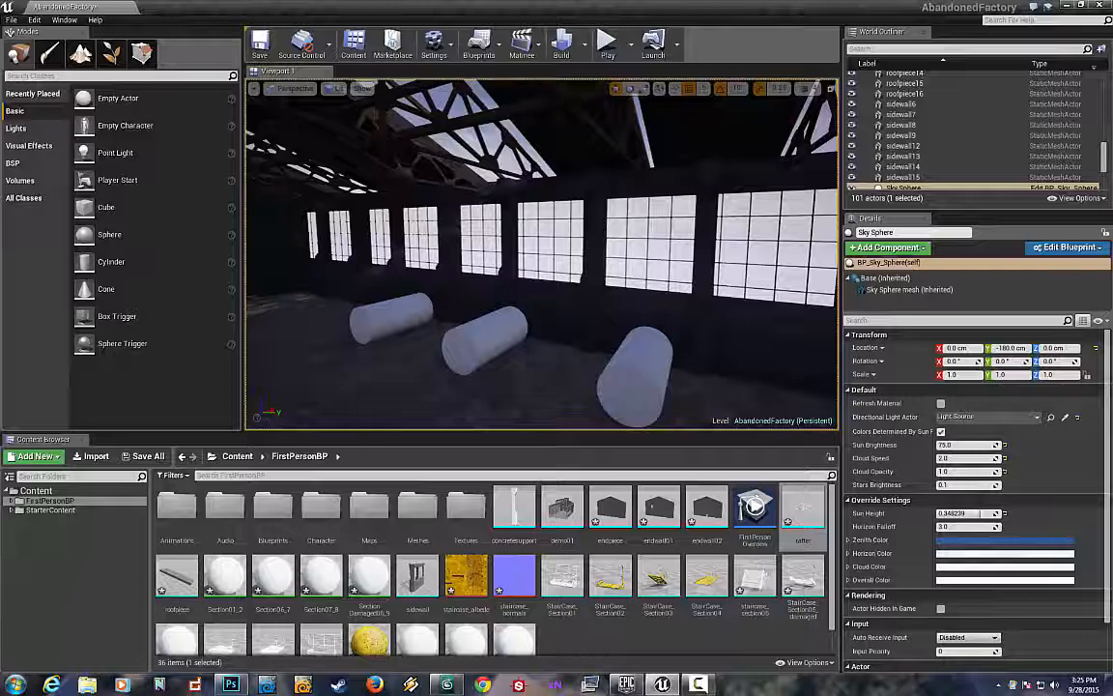
{"action": "right_click_drag", "start_coordinate": [541, 255], "coordinate": [248, 224]}
{"action": "key", "text": "w"}
{"action": "key", "text": "w"}
{"action": "key", "text": "w"}
{"action": "right_click_drag", "start_coordinate": [541, 253], "coordinate": [753, 261]}
{"action": "key", "text": "w"}
{"action": "right_click_drag", "start_coordinate": [541, 253], "coordinate": [544, 224]}
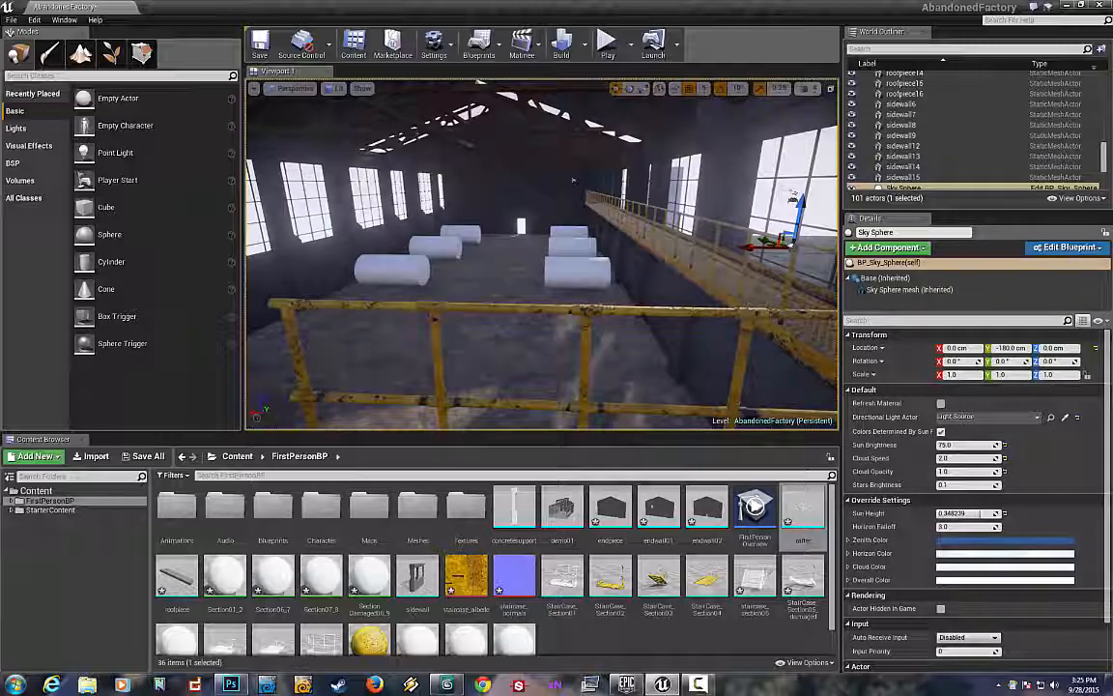
{"action": "key", "text": "s"}
{"action": "key", "text": "w"}
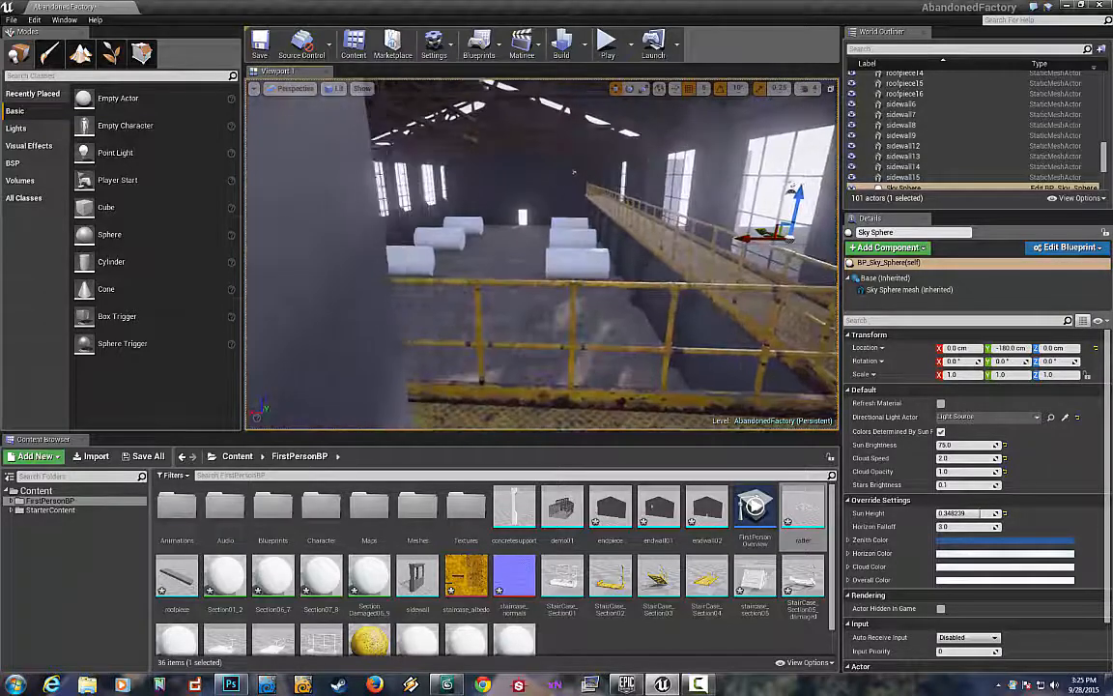
{"action": "key", "text": "w"}
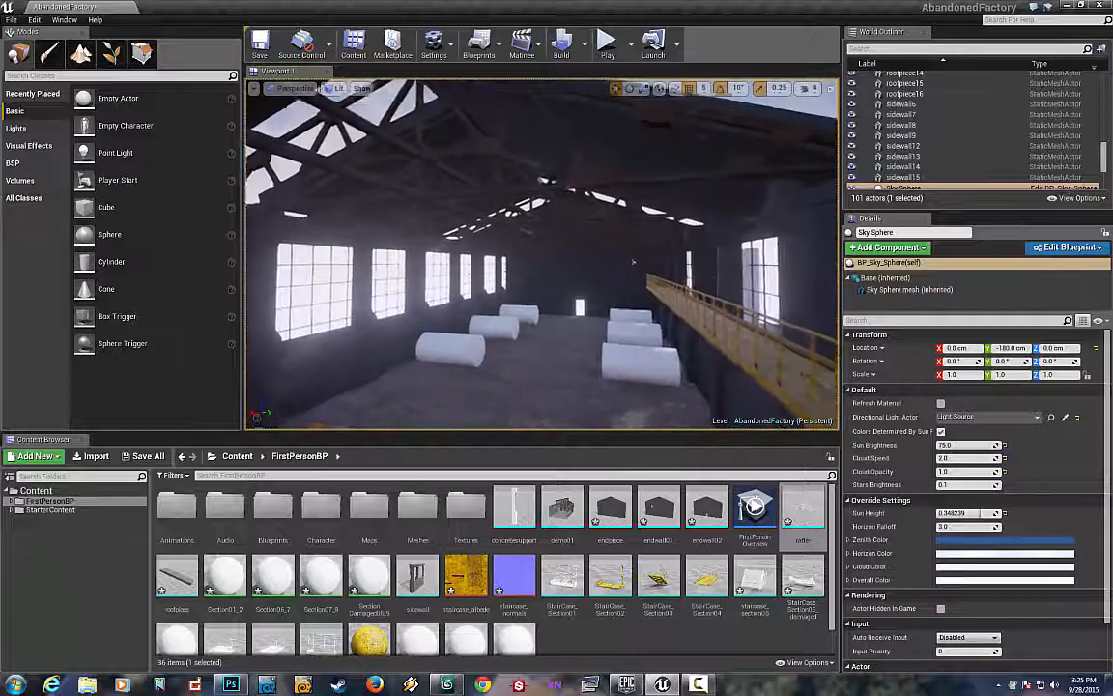
{"action": "key", "text": "s"}
{"action": "right_click_drag", "start_coordinate": [597, 242], "coordinate": [659, 216]}
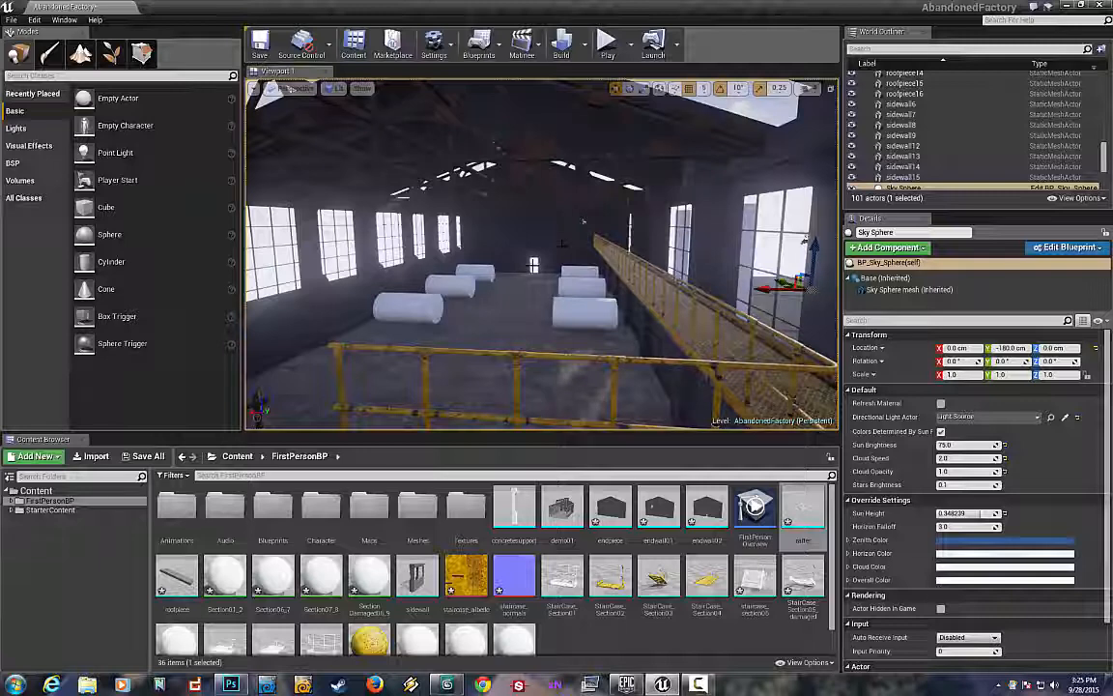
{"action": "right_click_drag", "start_coordinate": [562, 243], "coordinate": [555, 253]}
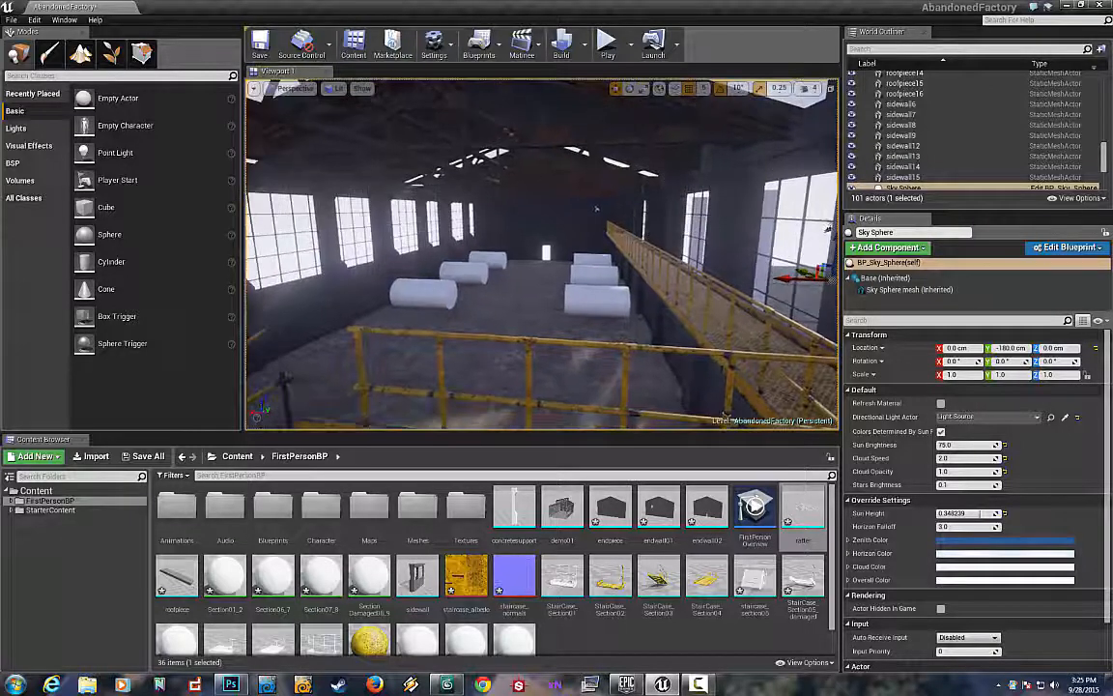
{"action": "scroll", "coordinate": [596, 209], "scroll_direction": "down", "scroll_amount": 5}
{"action": "scroll", "coordinate": [596, 208], "scroll_direction": "up", "scroll_amount": 3}
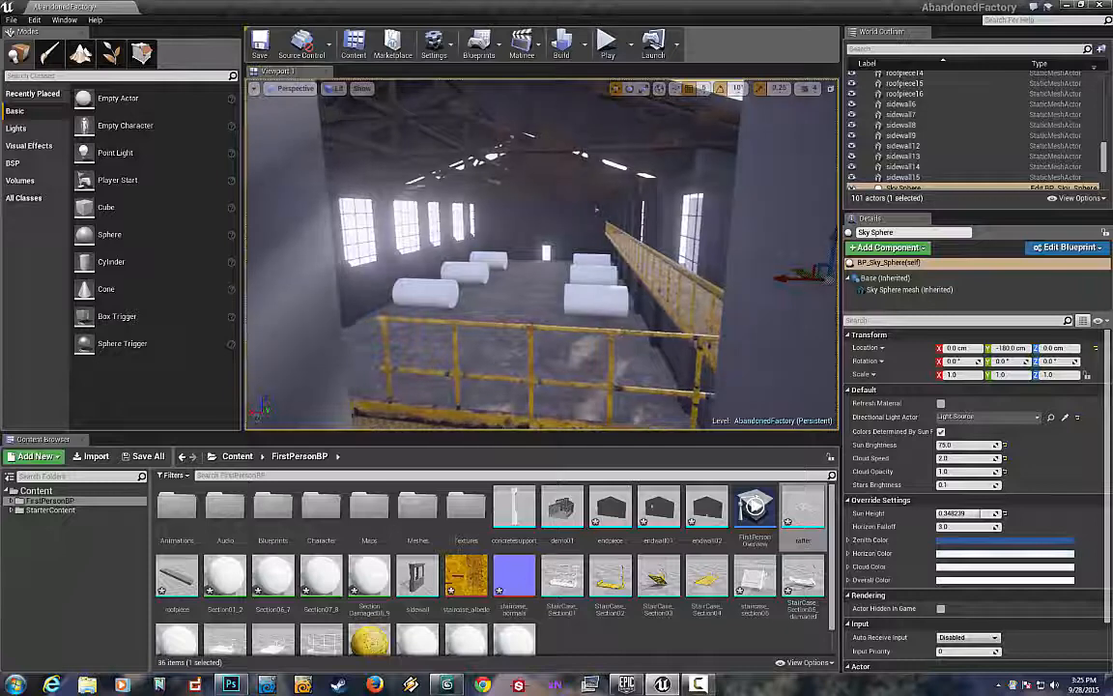
{"action": "key", "text": "w"}
{"action": "right_click_drag", "start_coordinate": [554, 252], "coordinate": [547, 239]}
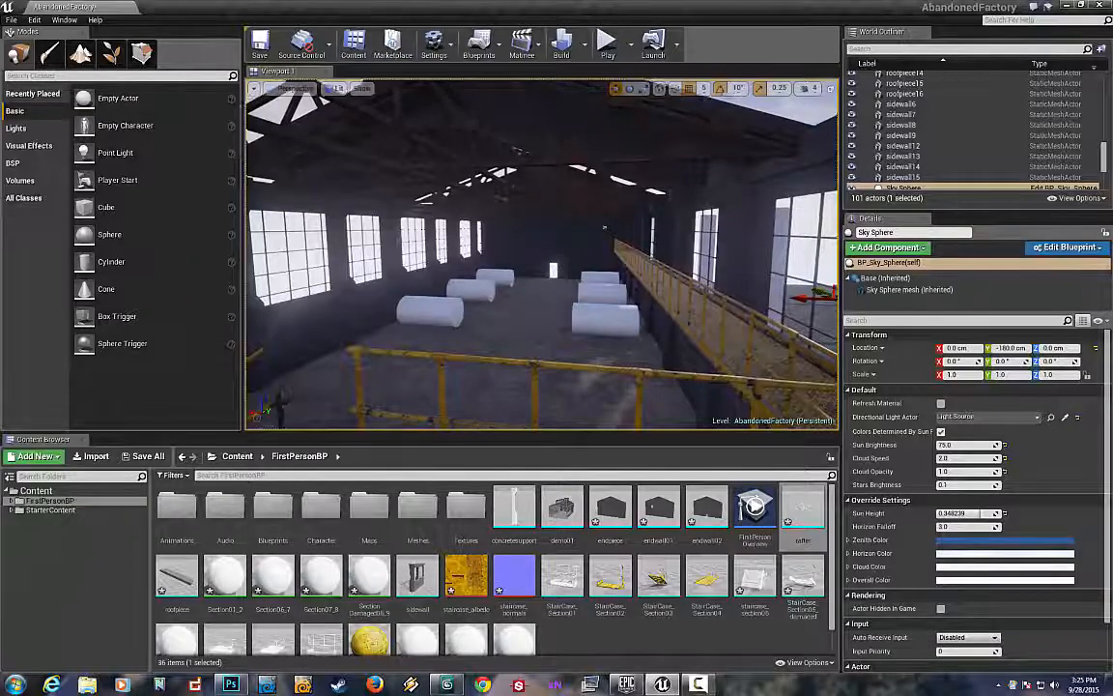
{"action": "mouse_move", "coordinate": [542, 253]}
{"action": "right_mouse_down"}
{"action": "mouse_move", "coordinate": [543, 230]}
{"action": "mouse_move", "coordinate": [607, 274]}
{"action": "mouse_move", "coordinate": [619, 266]}
{"action": "mouse_move", "coordinate": [551, 267]}
{"action": "right_mouse_up"}
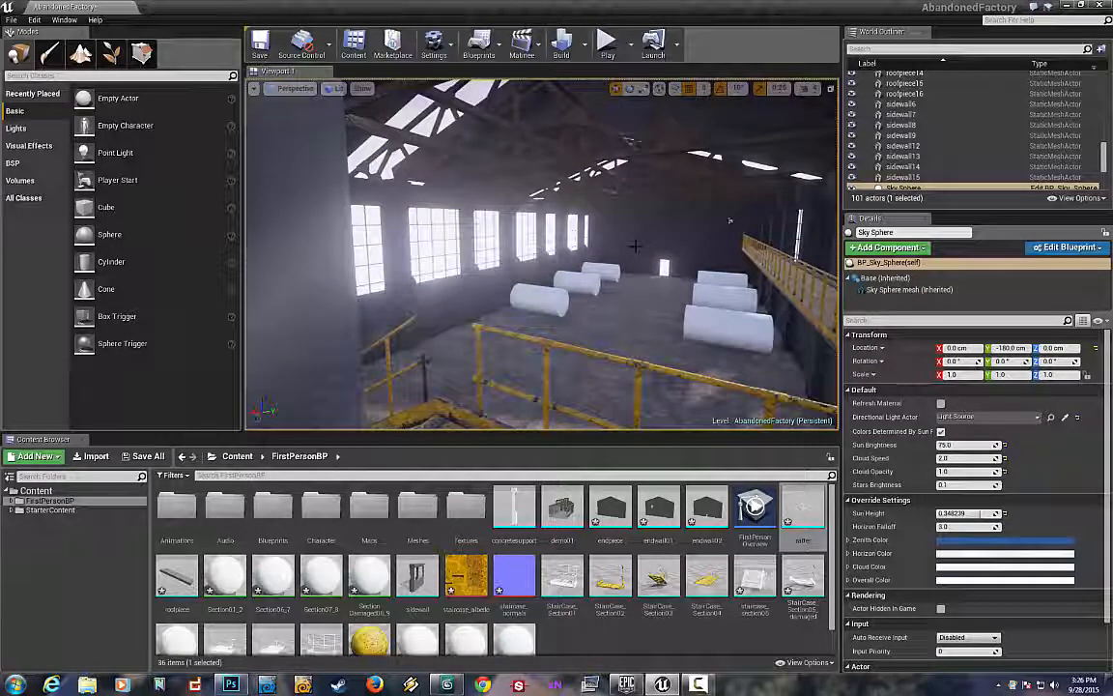
{"action": "mouse_move", "coordinate": [650, 275]}
{"action": "right_mouse_down"}
{"action": "mouse_move", "coordinate": [624, 282]}
{"action": "mouse_move", "coordinate": [655, 281]}
{"action": "right_mouse_up"}
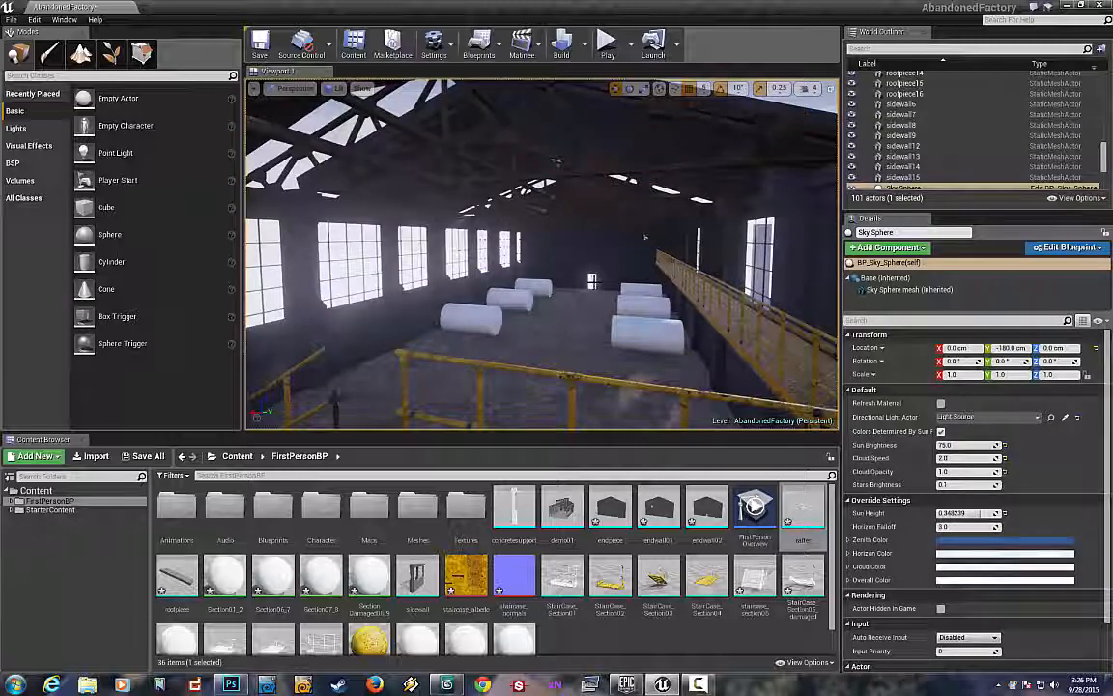
{"action": "right_click_drag", "start_coordinate": [655, 281], "coordinate": [704, 292]}
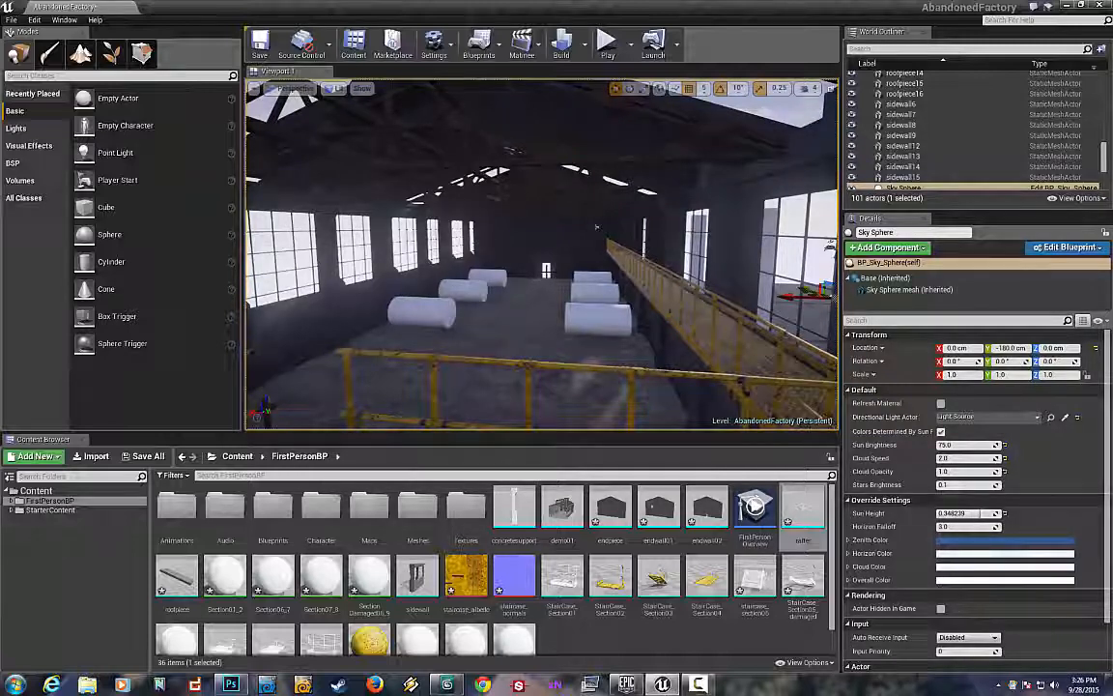
{"action": "right_click_drag", "start_coordinate": [546, 270], "coordinate": [522, 274]}
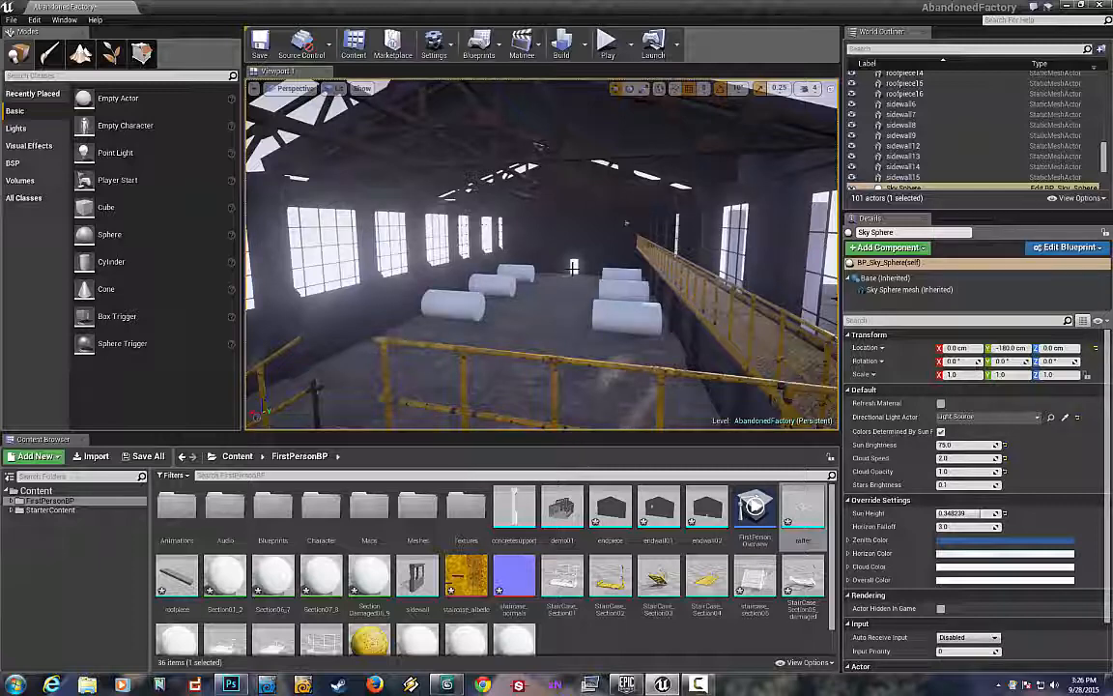
{"action": "right_click_drag", "start_coordinate": [573, 267], "coordinate": [575, 256]}
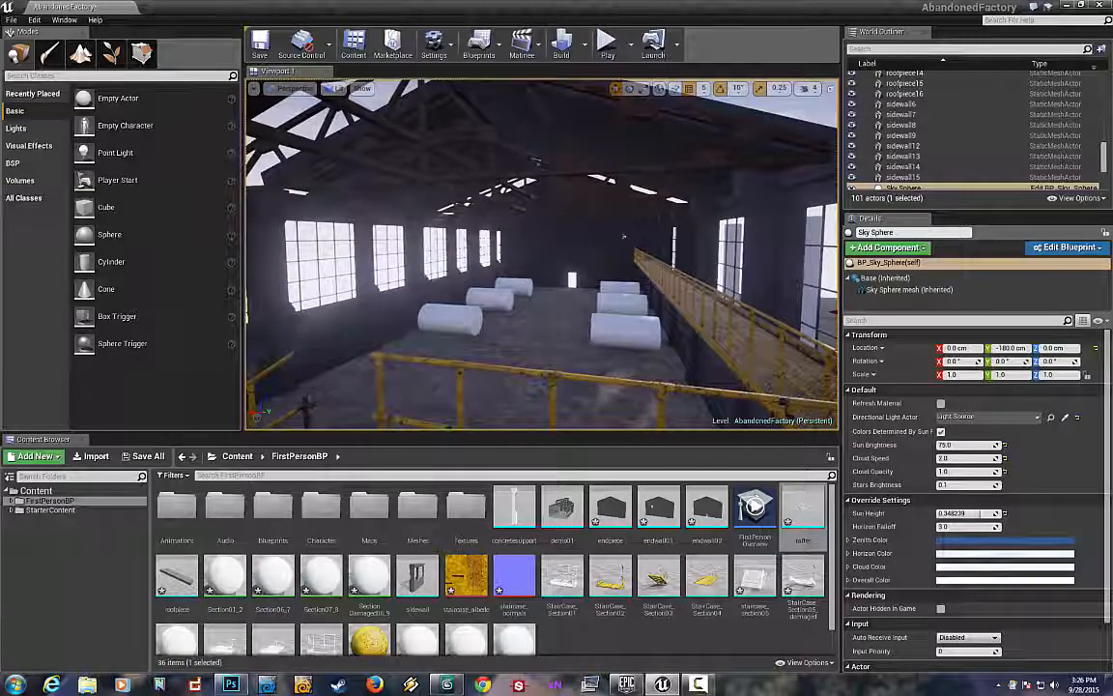
{"action": "right_click_drag", "start_coordinate": [575, 256], "coordinate": [601, 280]}
{"action": "key", "text": "s"}
{"action": "key", "text": "w"}
{"action": "key", "text": "w"}
{"action": "key", "text": "s"}
{"action": "key", "text": "w"}
{"action": "key", "text": "w"}
{"action": "key", "text": "s"}
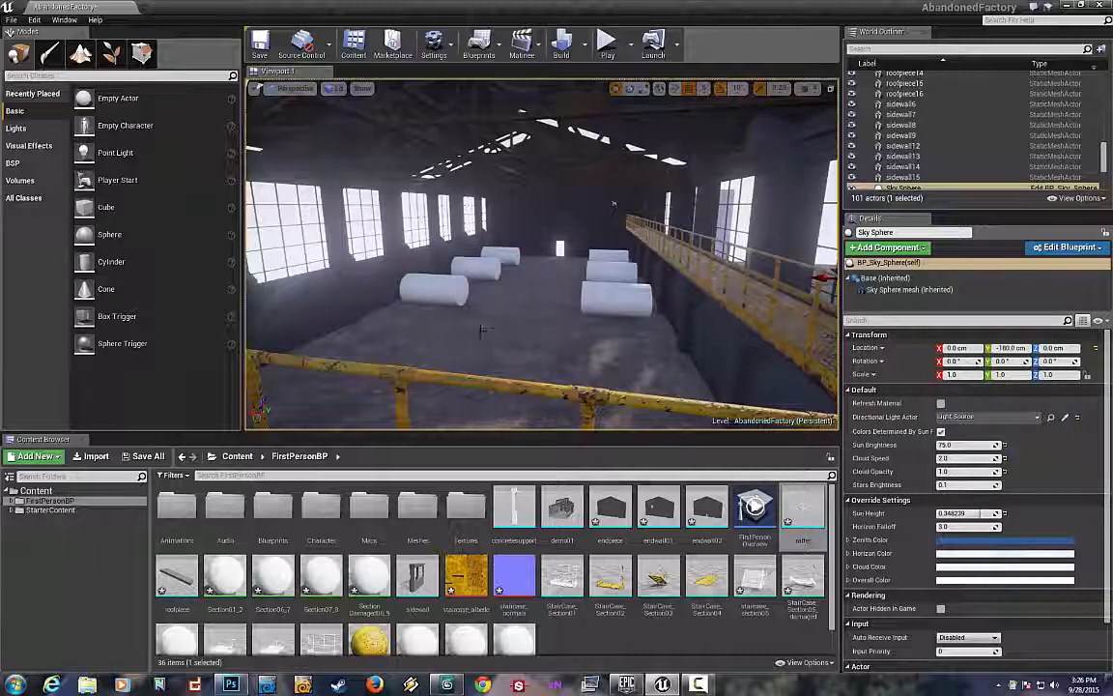
Inspect the yellow catwalk, railings, staircase landing and window walls from both ends of the factory hall.
{"action": "right_click_drag", "start_coordinate": [503, 314], "coordinate": [532, 267]}
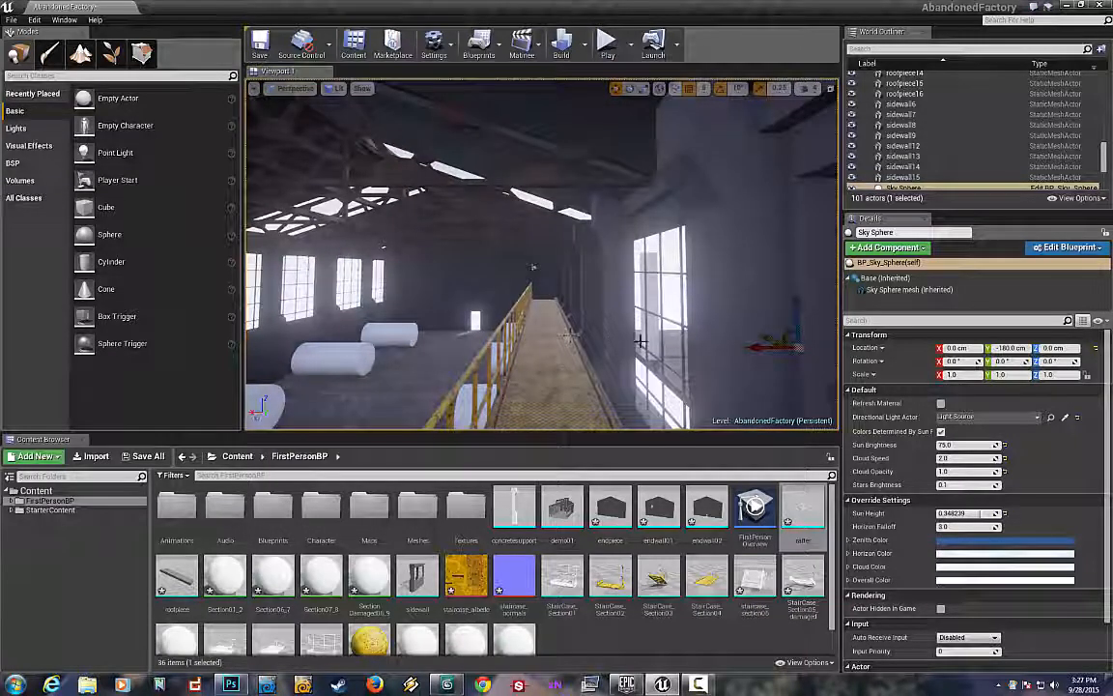
{"action": "right_click_drag", "start_coordinate": [541, 253], "coordinate": [474, 271]}
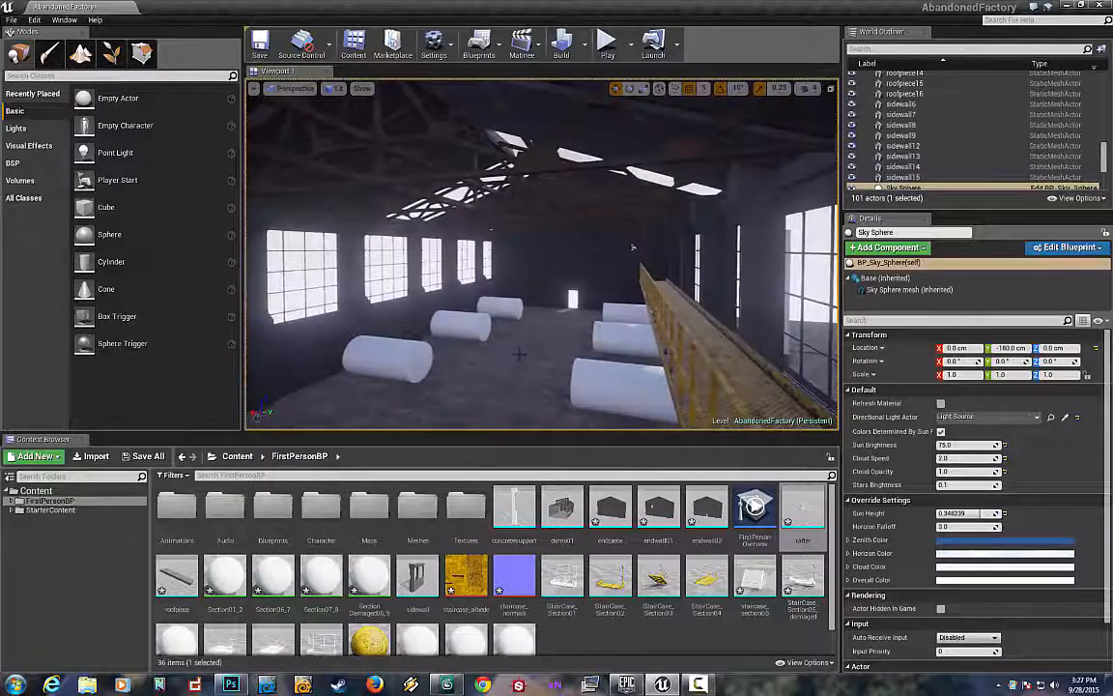
{"action": "right_click_drag", "start_coordinate": [633, 247], "coordinate": [648, 205]}
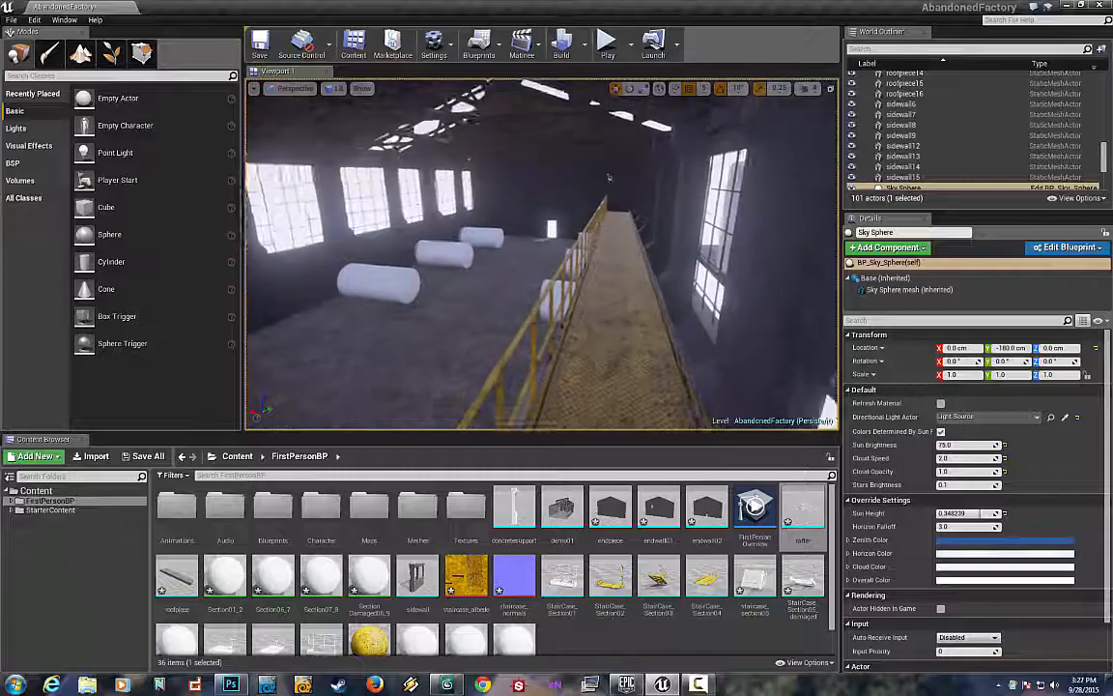
{"action": "right_click_drag", "start_coordinate": [587, 167], "coordinate": [512, 184]}
{"action": "right_click_drag", "start_coordinate": [541, 241], "coordinate": [488, 198]}
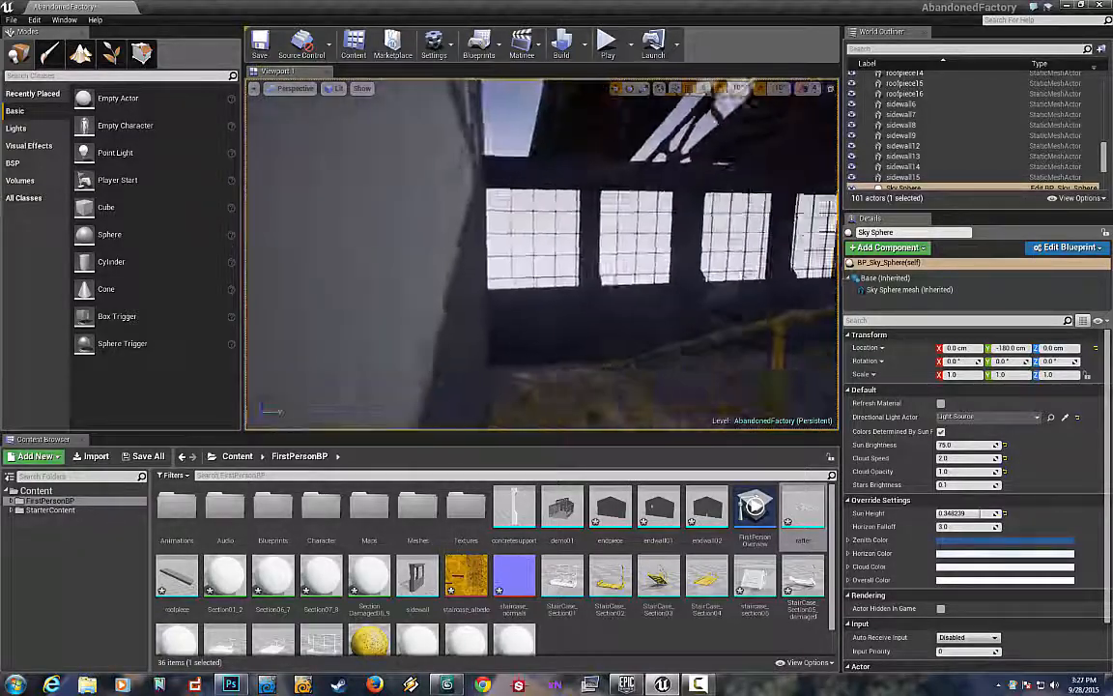
{"action": "right_click_drag", "start_coordinate": [541, 241], "coordinate": [560, 338]}
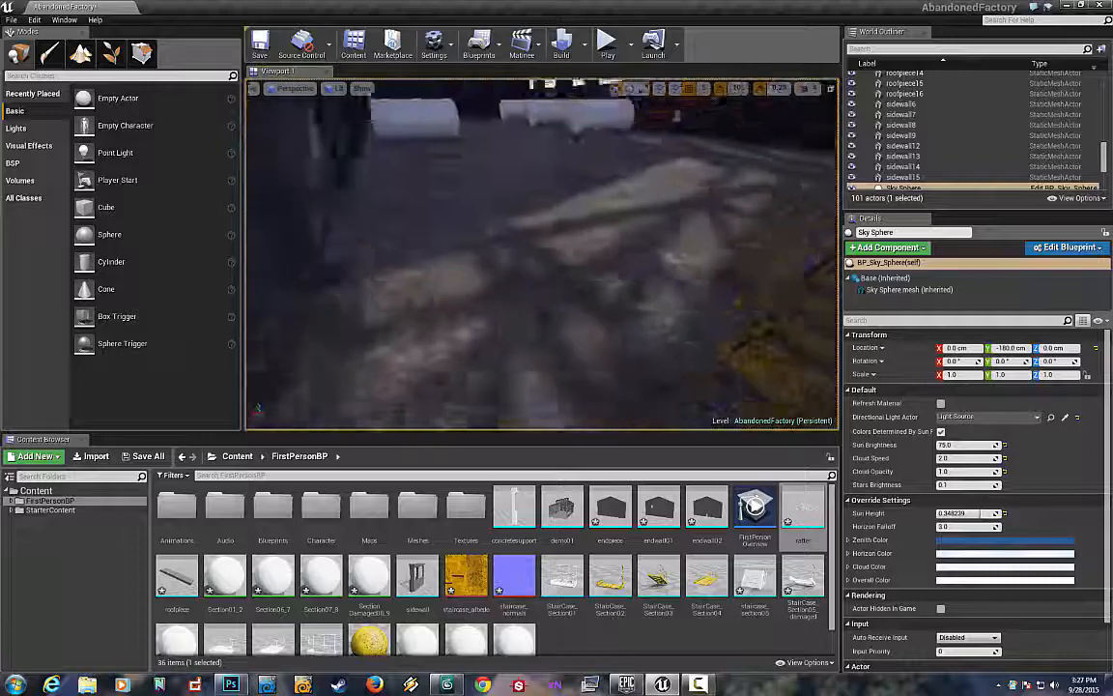
{"action": "right_click_drag", "start_coordinate": [541, 280], "coordinate": [580, 198]}
{"action": "right_click_drag", "start_coordinate": [580, 241], "coordinate": [454, 237]}
{"action": "right_click_drag", "start_coordinate": [541, 251], "coordinate": [570, 251]}
{"action": "right_click_drag", "start_coordinate": [479, 156], "coordinate": [488, 239]}
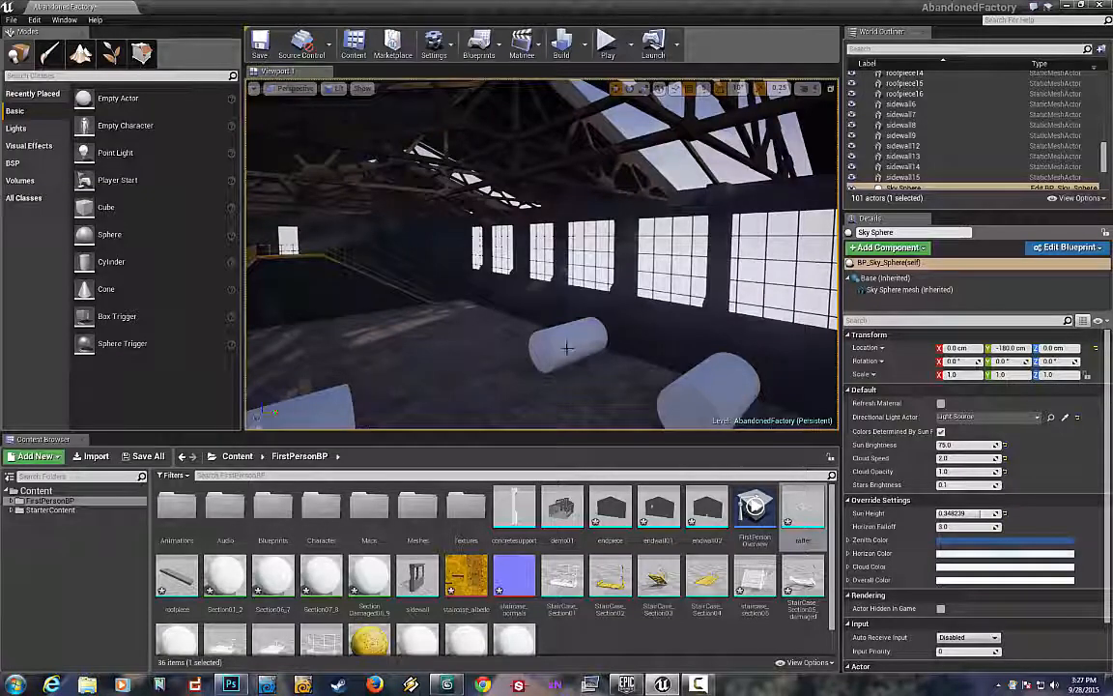
{"action": "right_click_drag", "start_coordinate": [541, 255], "coordinate": [463, 254]}
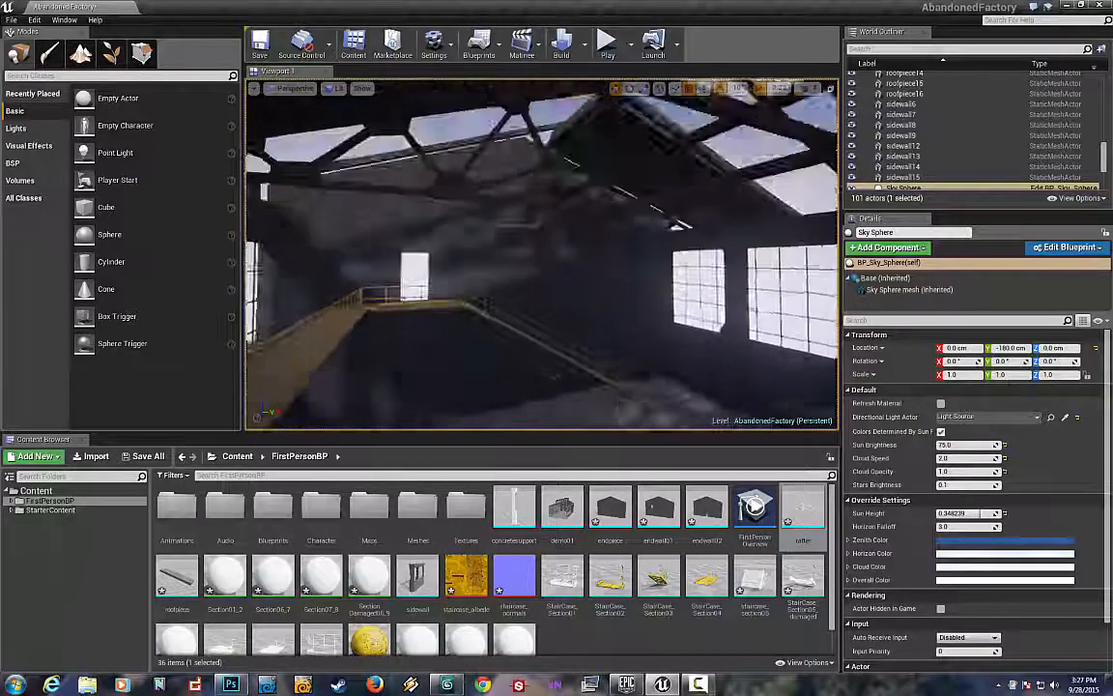
{"action": "right_click_drag", "start_coordinate": [541, 255], "coordinate": [473, 255]}
{"action": "key", "text": "w"}
{"action": "right_click_drag", "start_coordinate": [541, 255], "coordinate": [637, 255]}
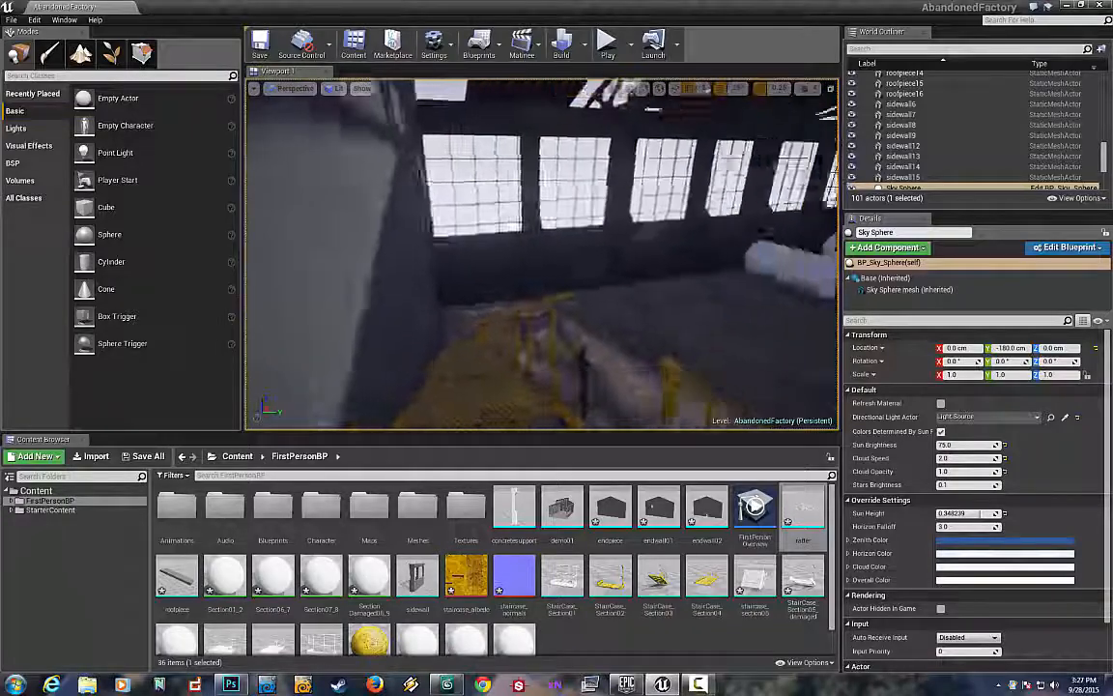
{"action": "right_click_drag", "start_coordinate": [541, 255], "coordinate": [638, 255]}
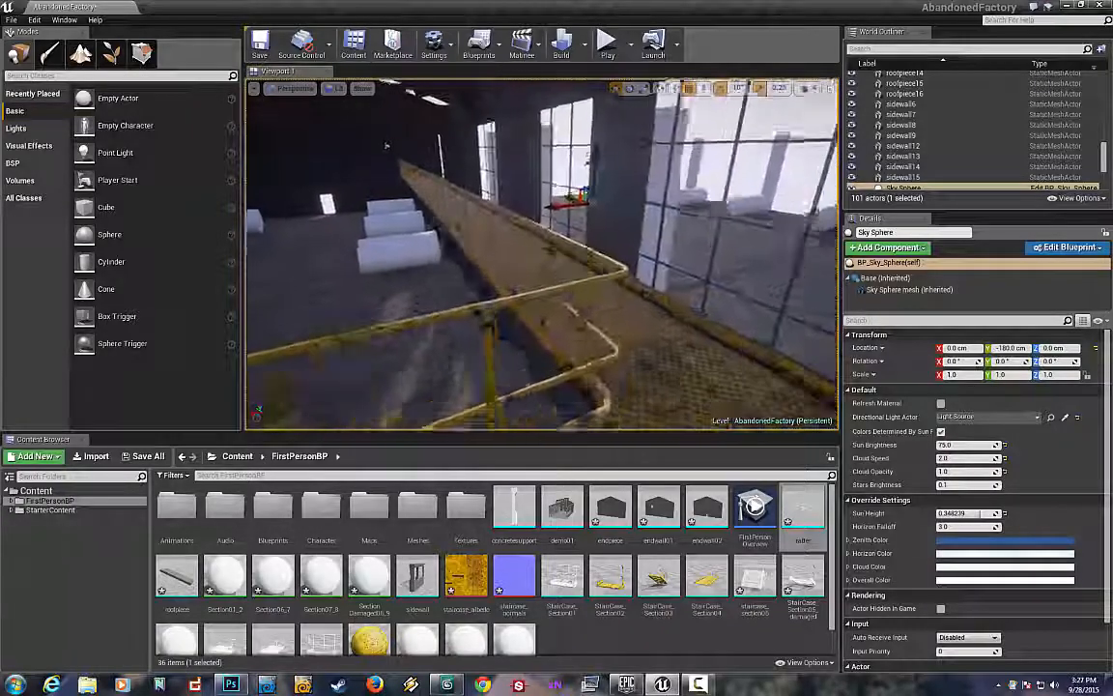
{"action": "right_click_drag", "start_coordinate": [541, 255], "coordinate": [474, 249]}
{"action": "key", "text": "w"}
{"action": "right_click_drag", "start_coordinate": [512, 184], "coordinate": [526, 189]}
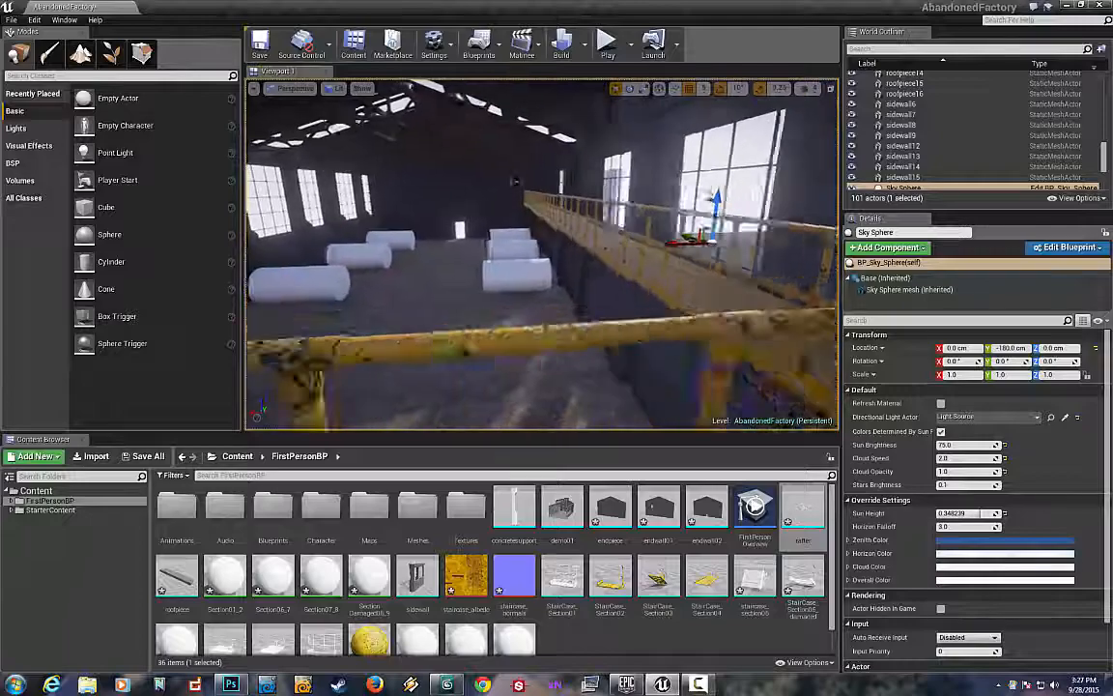
{"action": "right_click_drag", "start_coordinate": [541, 255], "coordinate": [477, 288]}
Select rafter7 and the Sky Sphere while inspecting the open roof section and the sky behind it.
{"action": "left_click", "coordinate": [558, 263]}
{"action": "right_click_drag", "start_coordinate": [599, 372], "coordinate": [551, 367]}
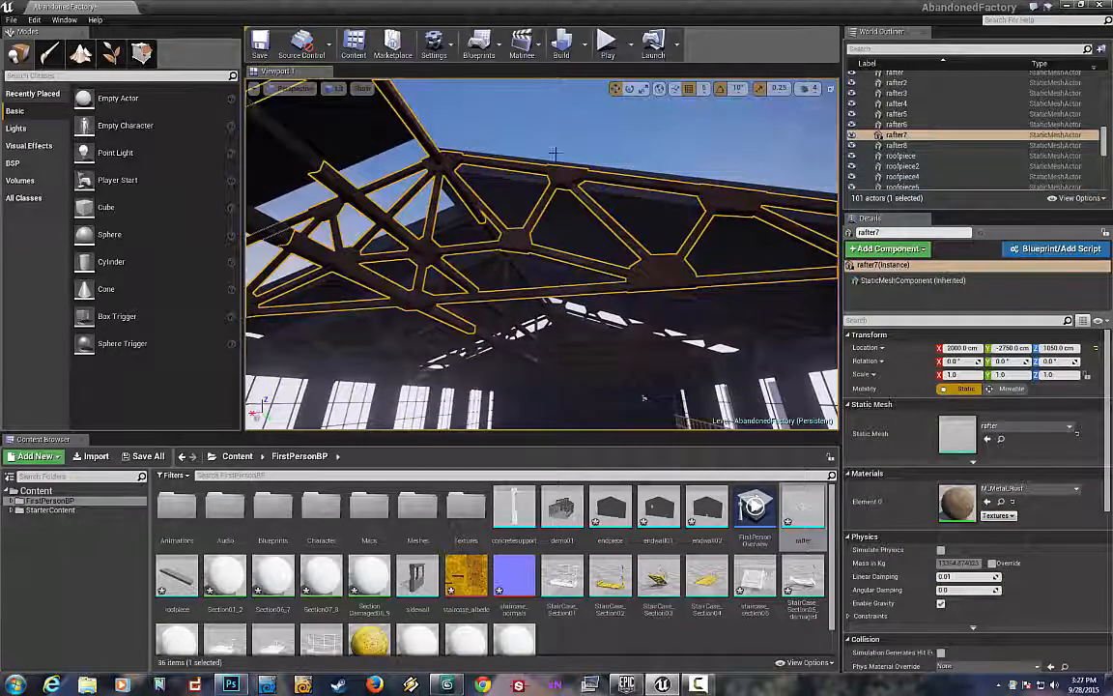
{"action": "left_click", "coordinate": [643, 397]}
{"action": "right_click_drag", "start_coordinate": [550, 281], "coordinate": [628, 342]}
{"action": "right_click_drag", "start_coordinate": [490, 292], "coordinate": [638, 347]}
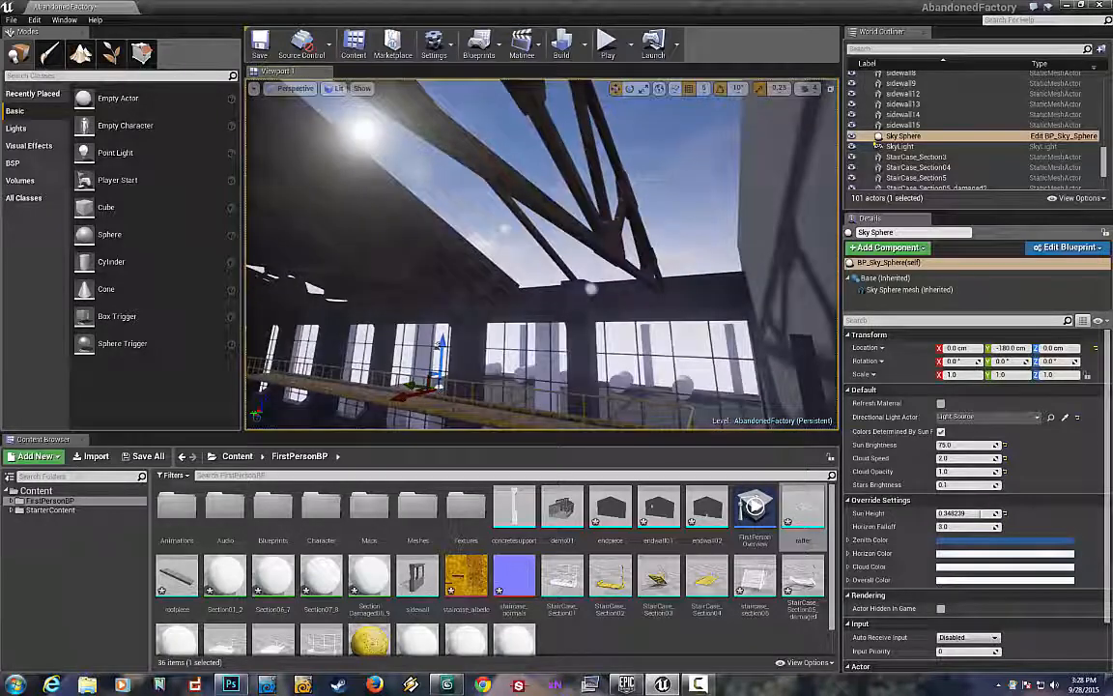
Select rafter8 beneath the open roof and examine its rusted metal truss up close.
{"action": "right_click_drag", "start_coordinate": [510, 253], "coordinate": [506, 230]}
{"action": "left_click", "coordinate": [626, 249]}
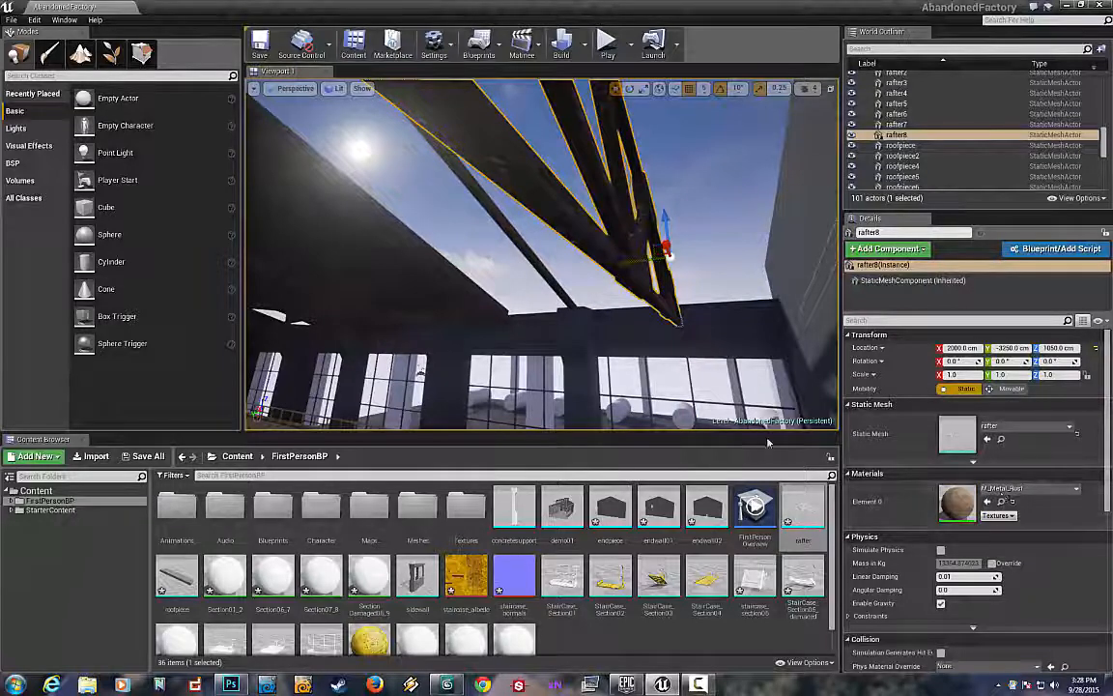
{"action": "right_click_drag", "start_coordinate": [716, 284], "coordinate": [668, 267]}
{"action": "key", "text": "w"}
{"action": "key", "text": "s"}
{"action": "key", "text": "s"}
{"action": "key", "text": "w"}
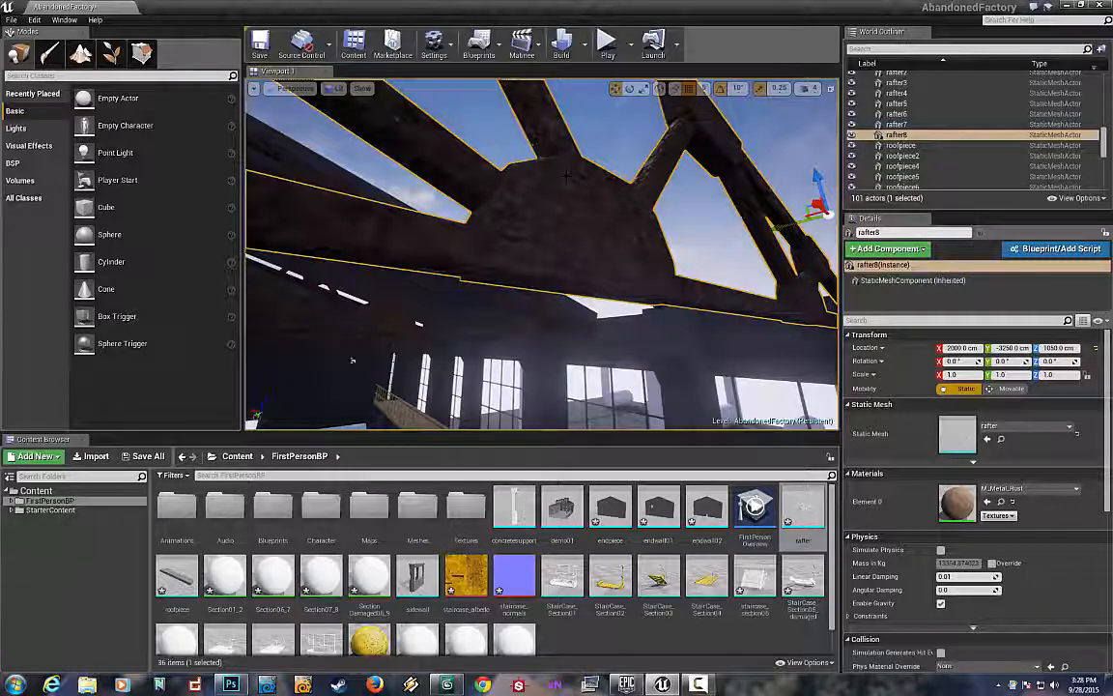
{"action": "right_click_drag", "start_coordinate": [605, 202], "coordinate": [433, 255]}
{"action": "key", "text": "s"}
Select the roof panel roofpiece12 and inspect the roof pieces and rafters over the hall.
{"action": "left_click", "coordinate": [612, 199]}
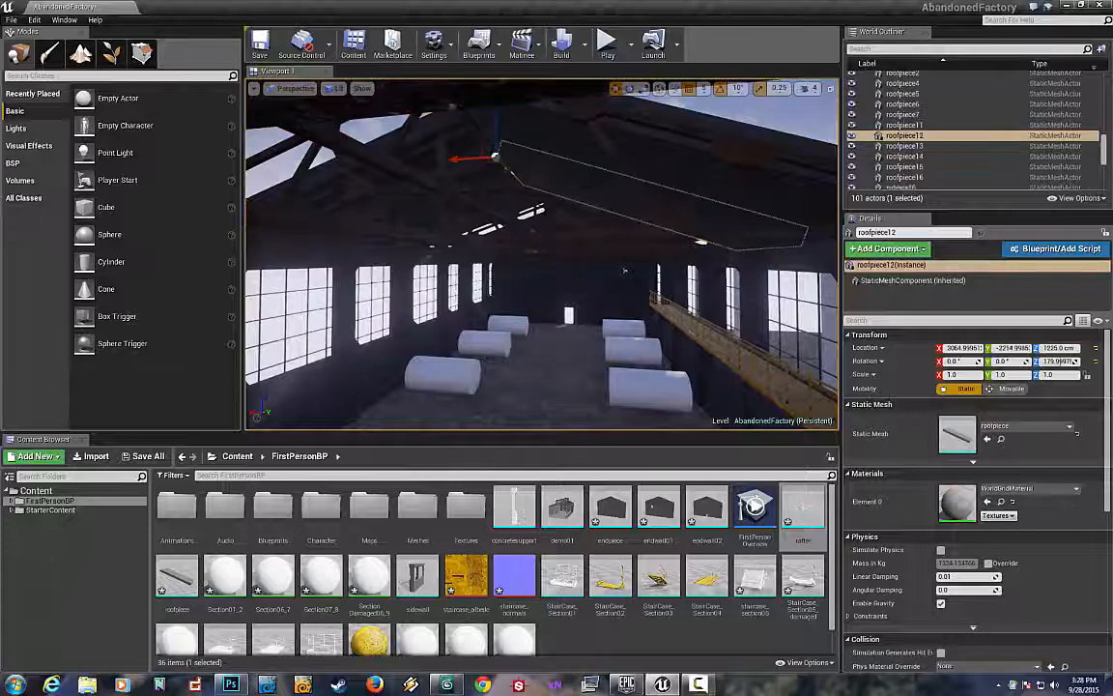
{"action": "key", "text": "d"}
{"action": "right_click_drag", "start_coordinate": [612, 199], "coordinate": [586, 200]}
{"action": "left_click", "coordinate": [425, 197]}
{"action": "right_click_drag", "start_coordinate": [425, 197], "coordinate": [512, 168]}
{"action": "left_click", "coordinate": [431, 197]}
Select rafter2 and lower it to a Z location of 725 cm.
{"action": "key", "text": "w"}
{"action": "key", "text": "w"}
{"action": "left_click", "coordinate": [502, 163]}
{"action": "key", "text": "s"}
{"action": "key", "text": "s"}
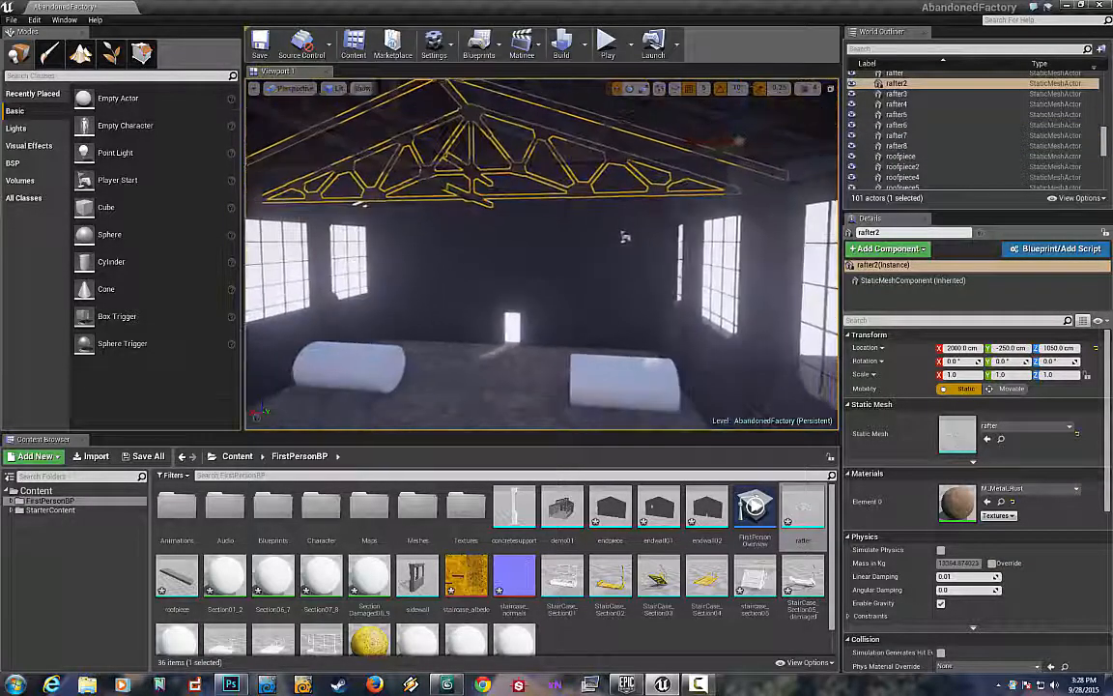
{"action": "left_click_drag", "start_coordinate": [740, 115], "coordinate": [733, 201]}
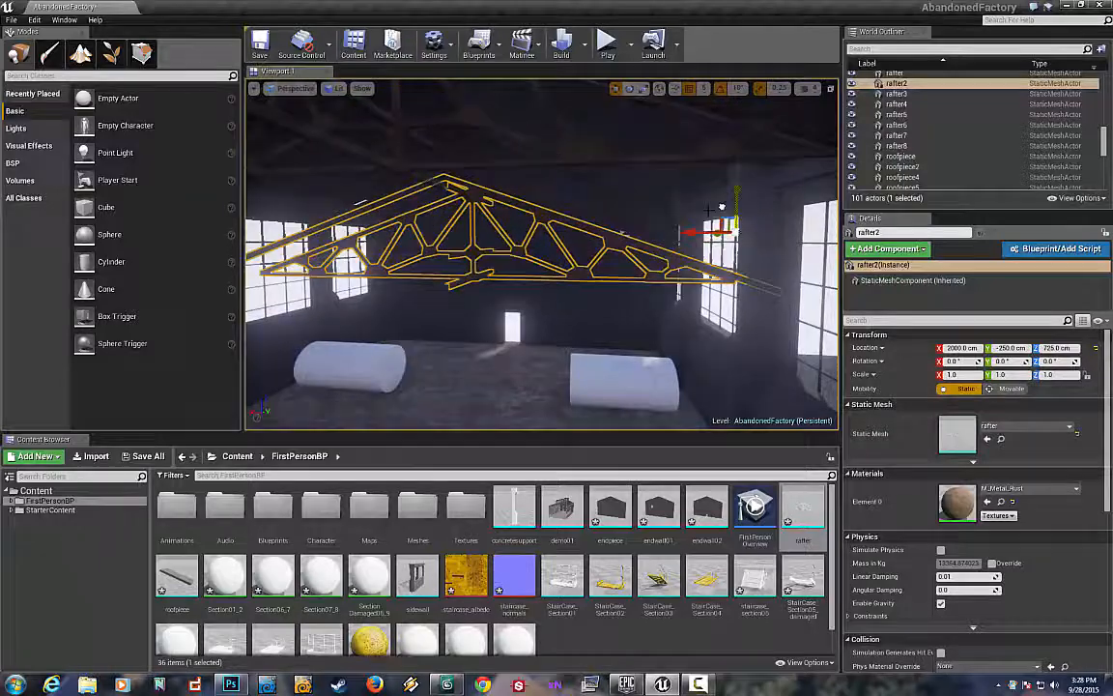
Rotate rafter2 to about 30 degrees around the Y axis so that it hangs at a slant.
{"action": "left_click", "coordinate": [630, 88]}
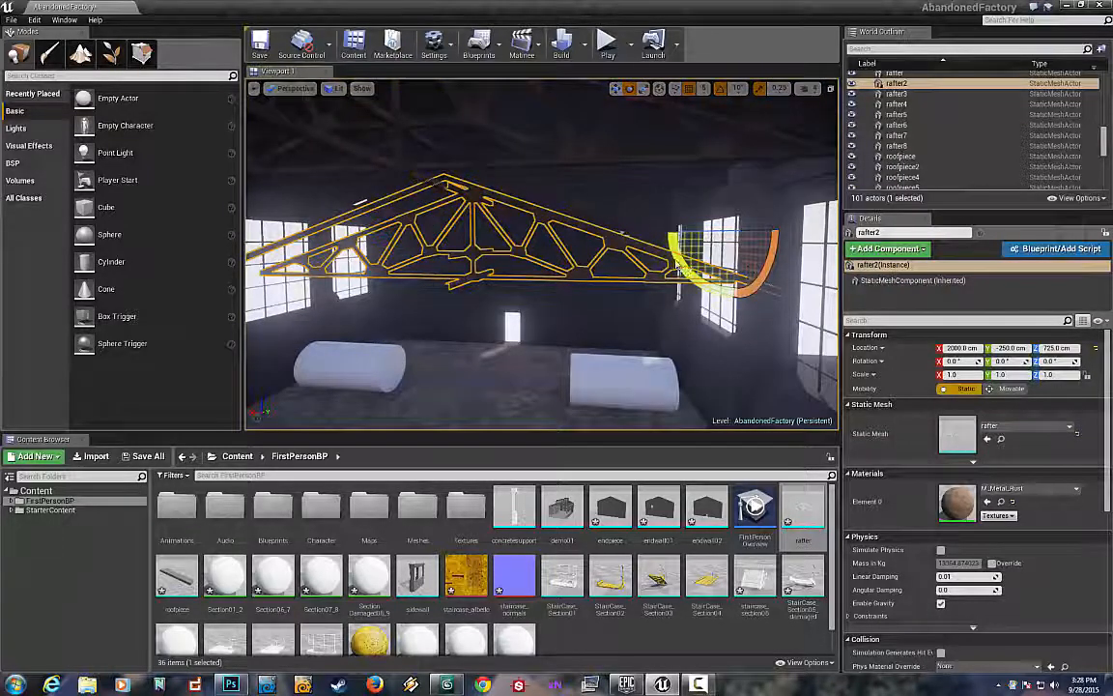
{"action": "left_click_drag", "start_coordinate": [744, 270], "coordinate": [624, 238]}
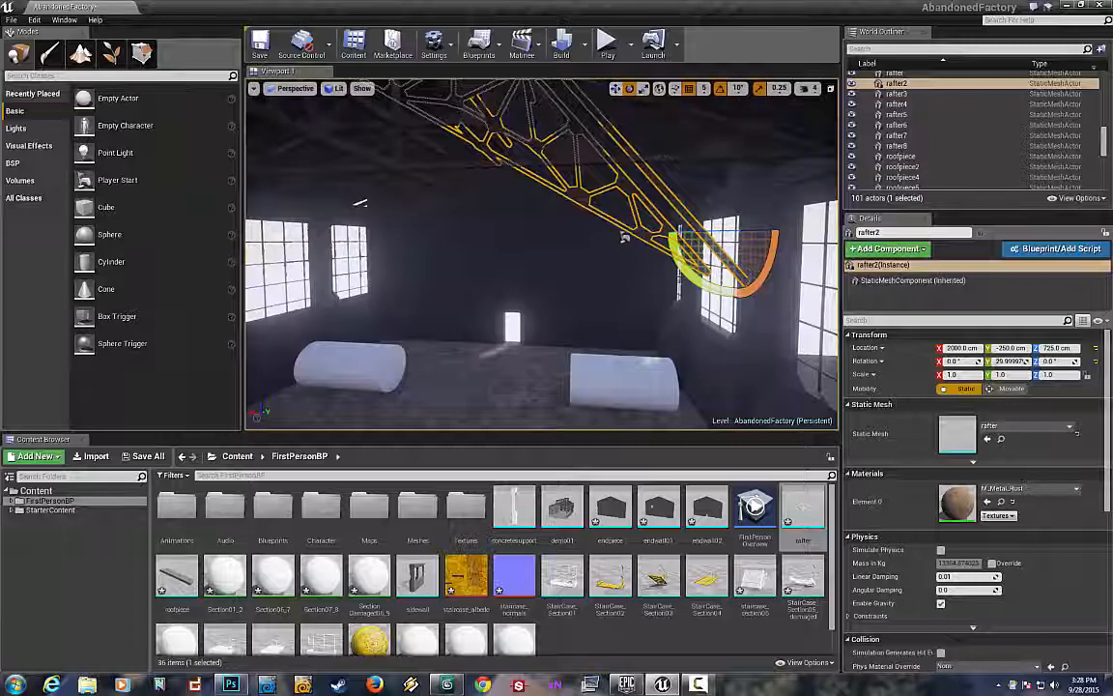
{"action": "mouse_move", "coordinate": [624, 238]}
{"action": "right_mouse_down"}
{"action": "mouse_move", "coordinate": [603, 240]}
{"action": "mouse_move", "coordinate": [626, 240]}
{"action": "right_mouse_up"}
Move the tilted rafter2 further down toward the factory floor and check its placement.
{"action": "left_click", "coordinate": [617, 89]}
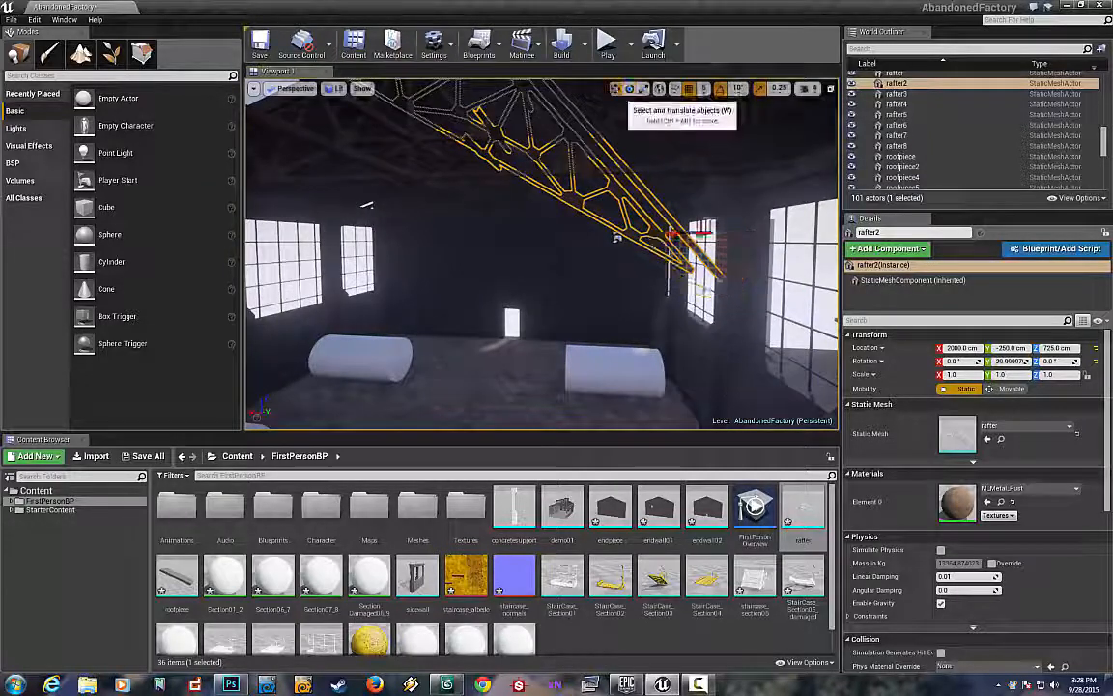
{"action": "left_click_drag", "start_coordinate": [717, 200], "coordinate": [715, 346]}
{"action": "key", "text": "s"}
{"action": "right_click_drag", "start_coordinate": [713, 346], "coordinate": [691, 367]}
{"action": "key", "text": "a"}
{"action": "key", "text": "w"}
Undo the last three changes to rafter2: the second lowering, the rotation and the first lowering.
{"action": "key", "text": "ctrl+z"}
{"action": "key", "text": "ctrl+z"}
{"action": "key", "text": "ctrl+z"}
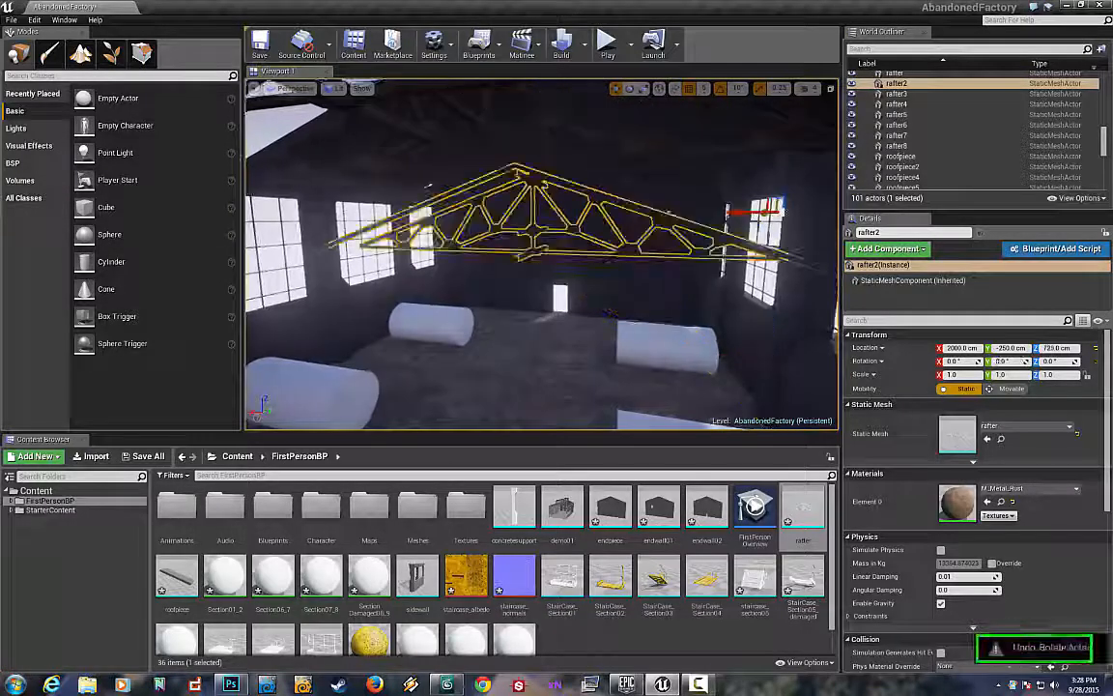
Inspect the open roof, window walls, staircase and large cylinders from the floor and from above the catwalk railing.
{"action": "key", "text": "w"}
{"action": "right_click_drag", "start_coordinate": [610, 317], "coordinate": [376, 325]}
{"action": "right_click_drag", "start_coordinate": [522, 274], "coordinate": [477, 227]}
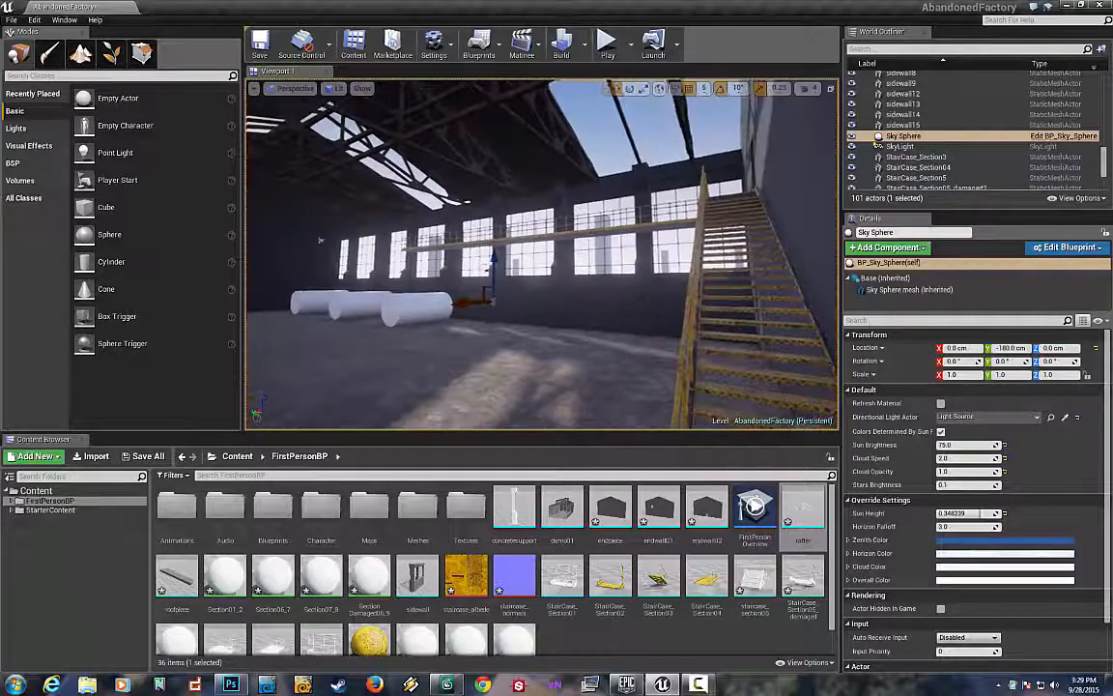
{"action": "right_click_drag", "start_coordinate": [323, 255], "coordinate": [304, 232]}
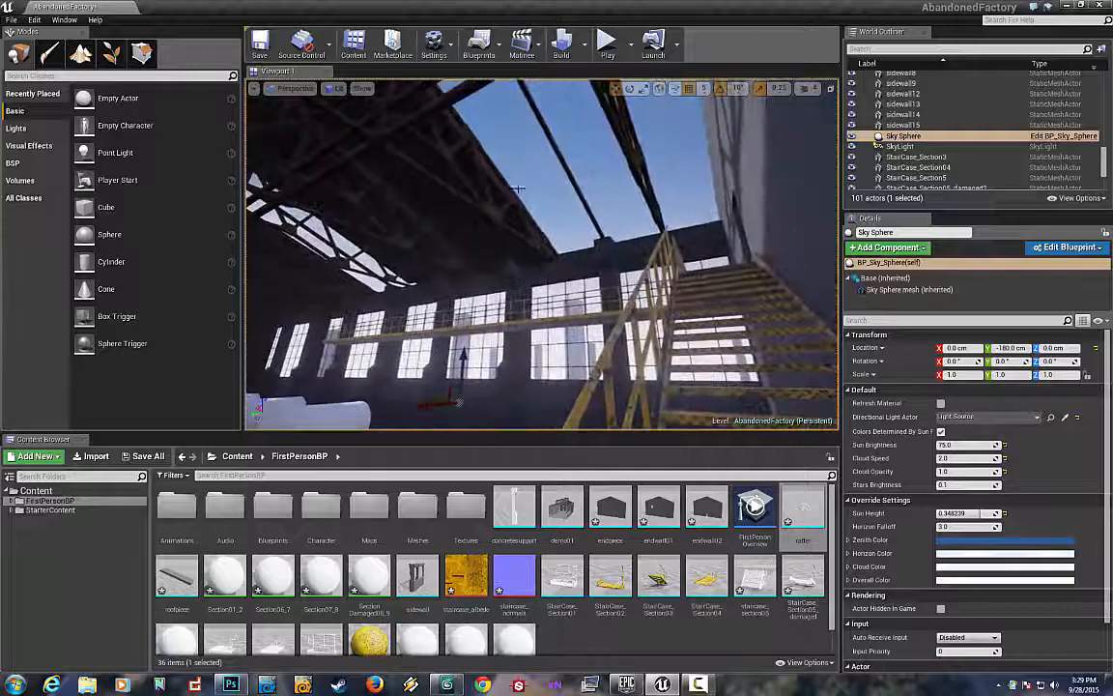
{"action": "right_click_drag", "start_coordinate": [442, 332], "coordinate": [504, 291]}
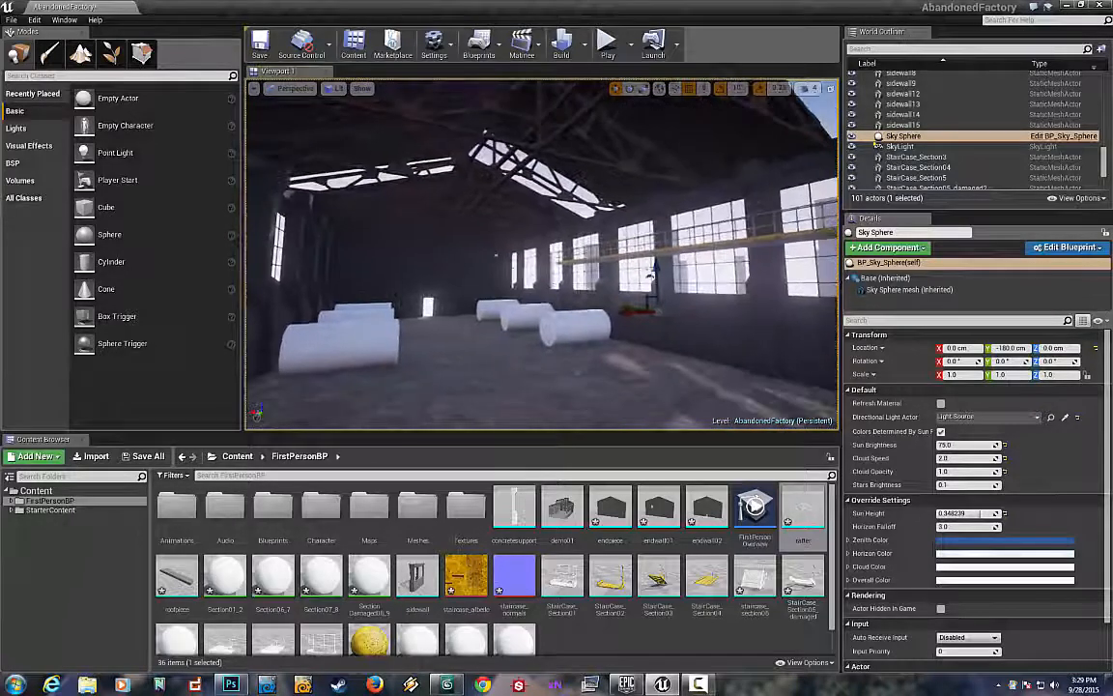
{"action": "mouse_move", "coordinate": [541, 256]}
{"action": "right_mouse_down"}
{"action": "mouse_move", "coordinate": [516, 282]}
{"action": "mouse_move", "coordinate": [493, 282]}
{"action": "mouse_move", "coordinate": [640, 287]}
{"action": "mouse_move", "coordinate": [633, 260]}
{"action": "mouse_move", "coordinate": [541, 271]}
{"action": "right_mouse_up"}
{"action": "key", "text": "w"}
{"action": "key", "text": "w"}
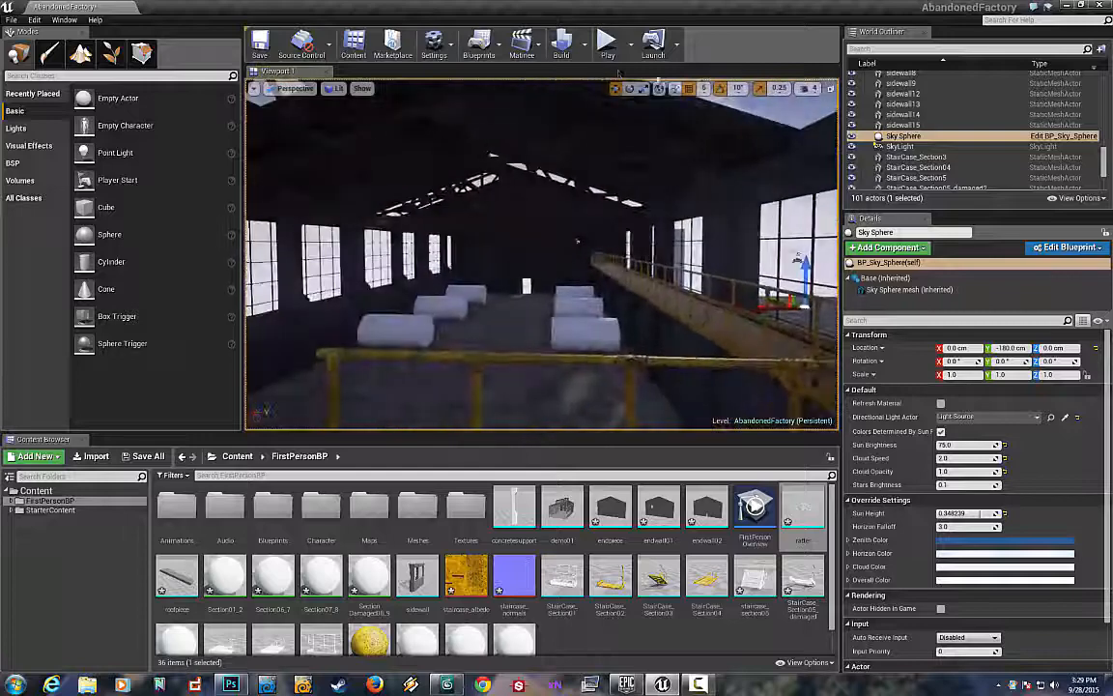
Play the level in the viewport, look down the hall from beside the cylinders, and end the play session.
{"action": "left_click", "coordinate": [607, 42]}
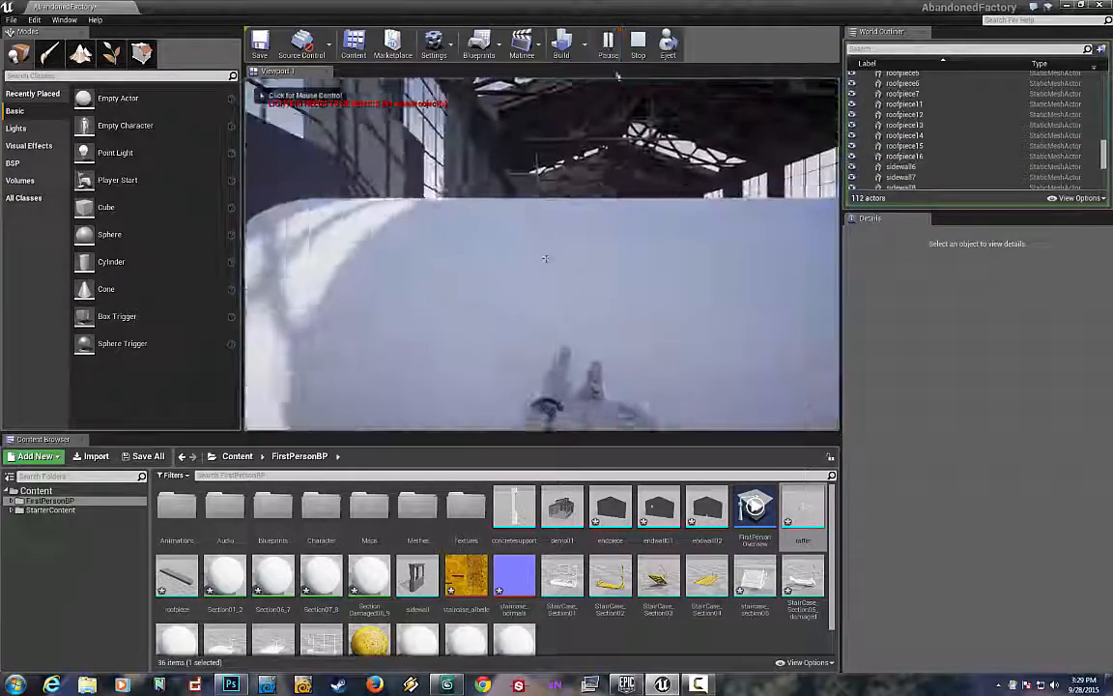
{"action": "key", "text": "d"}
{"action": "left_click", "coordinate": [542, 255]}
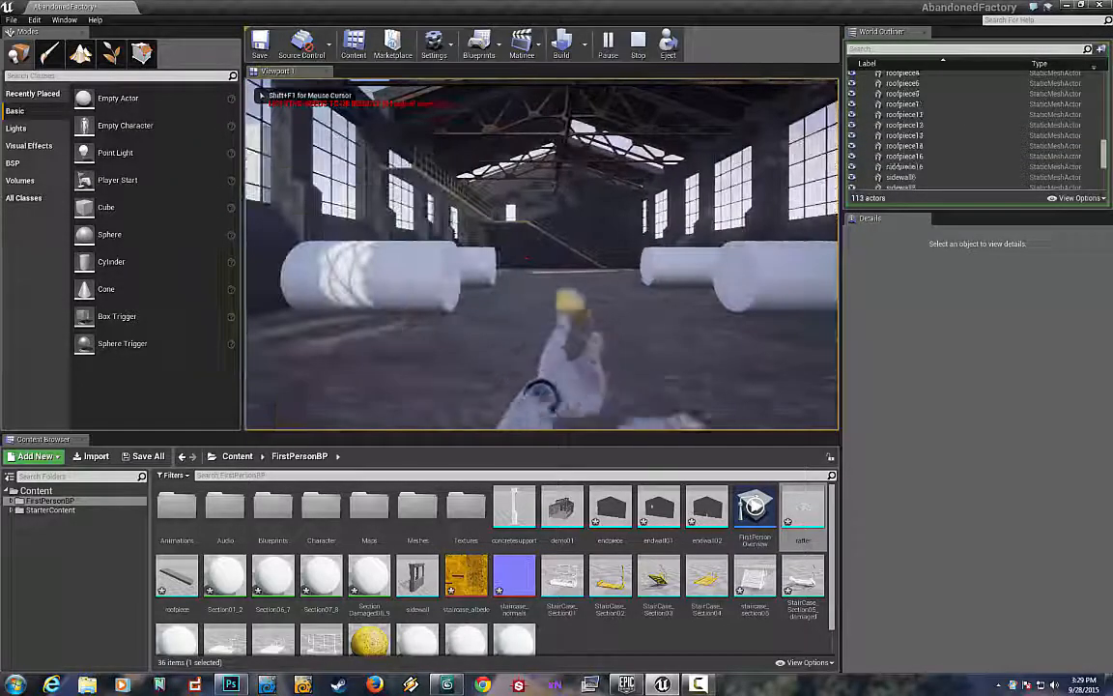
{"action": "key", "text": "d"}
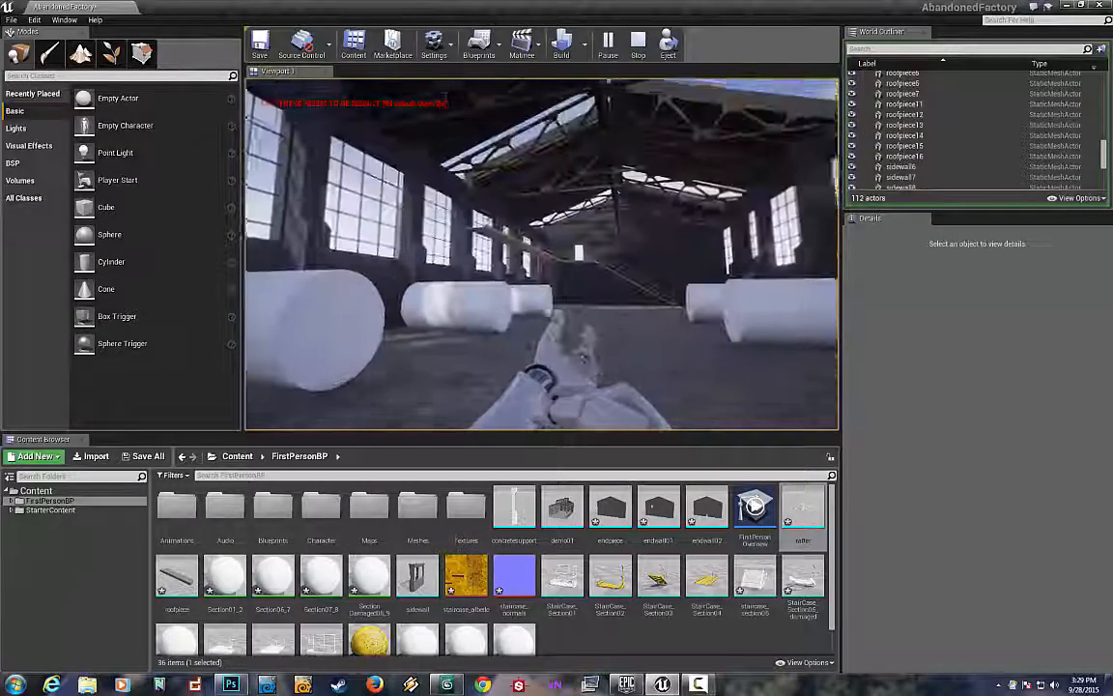
{"action": "key", "text": "Escape"}
Select the window wall sections sidewall7 and sidewall6, ending on sidewall7, and inspect the windows, rafters and end-wall staircase.
{"action": "right_click", "coordinate": [448, 235]}
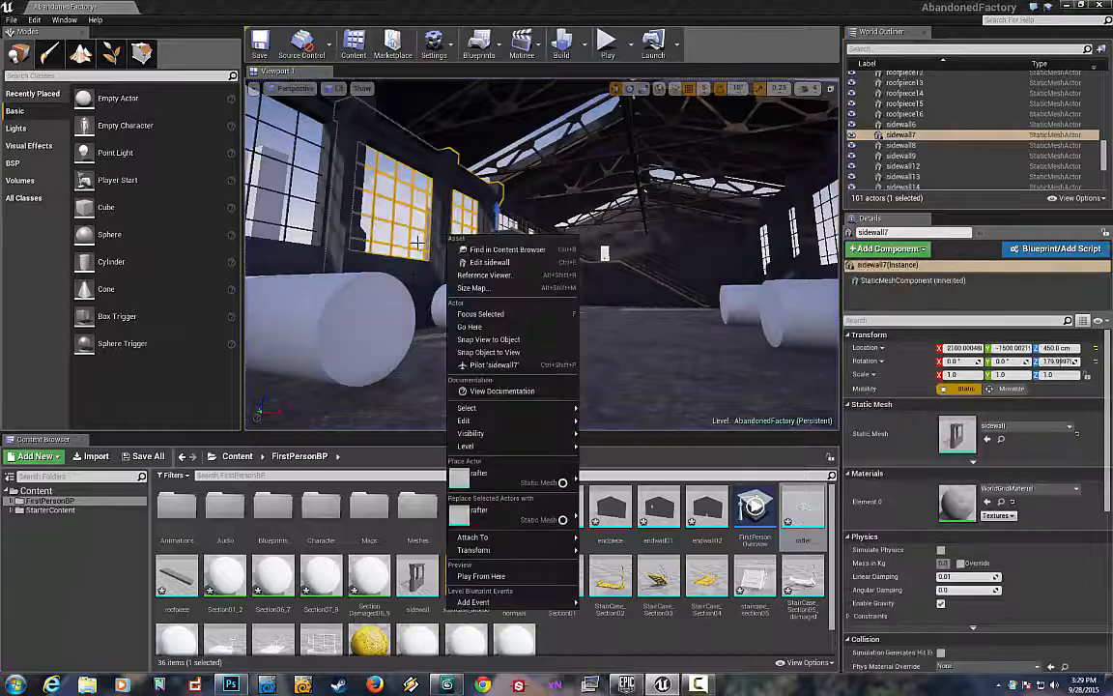
{"action": "right_click_drag", "start_coordinate": [440, 231], "coordinate": [358, 231]}
{"action": "left_click", "coordinate": [474, 267]}
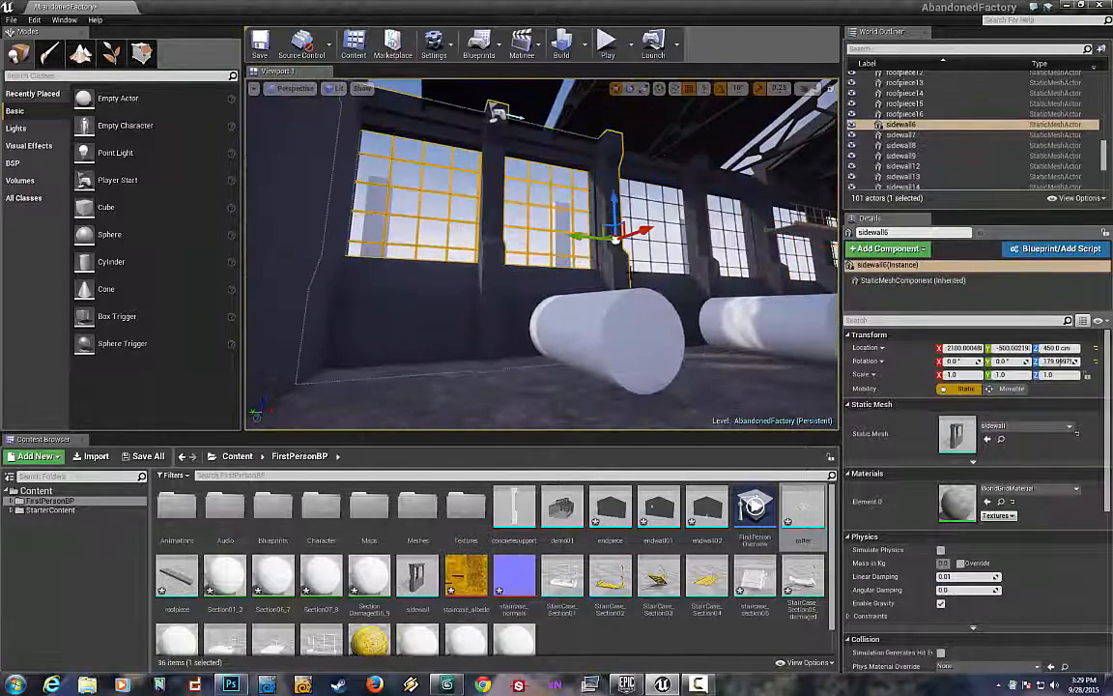
{"action": "left_click", "coordinate": [682, 259]}
{"action": "right_click_drag", "start_coordinate": [682, 259], "coordinate": [763, 247]}
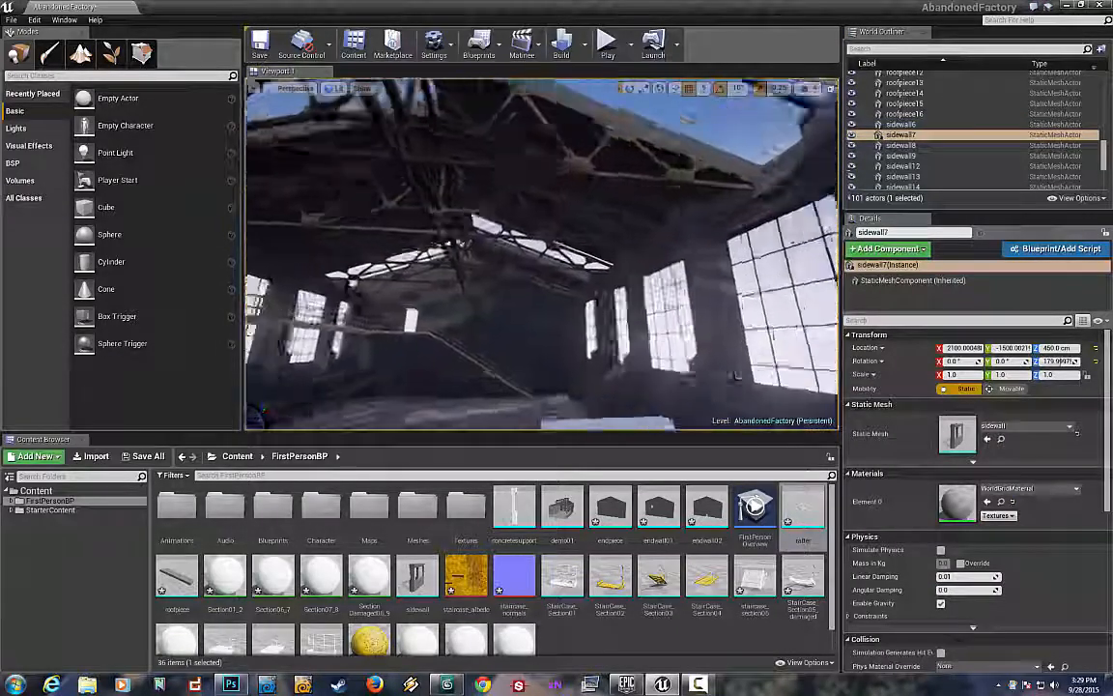
{"action": "key", "text": "w"}
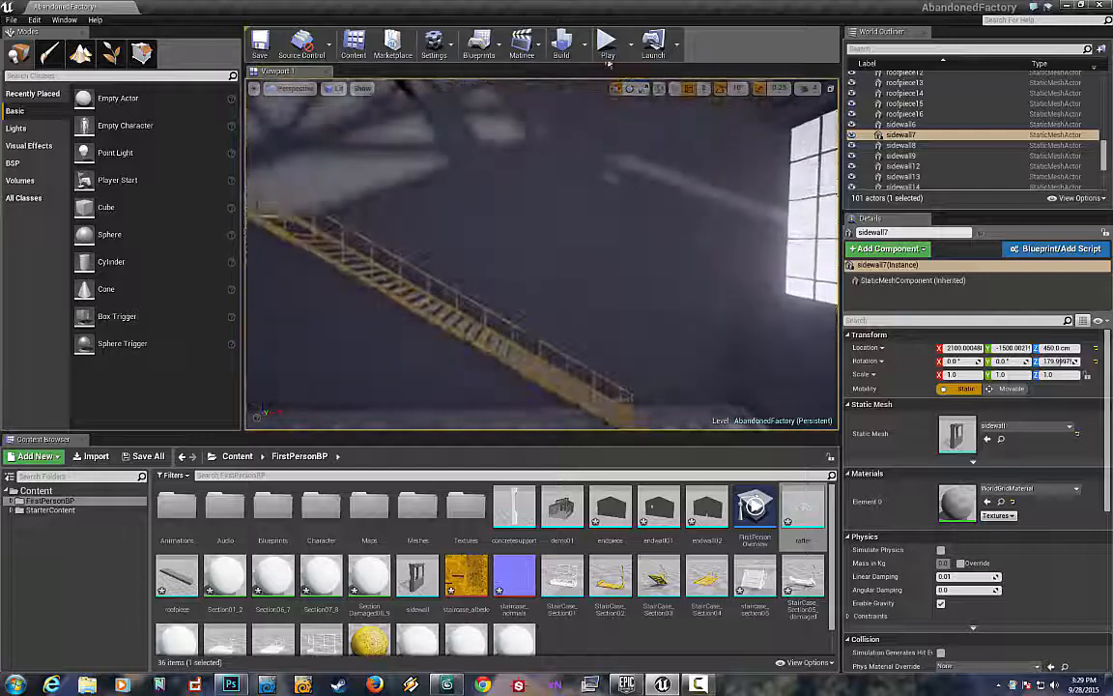
Play the level again and walk the first-person character across the hall and up the yellow staircase to the landing.
{"action": "left_click", "coordinate": [606, 42]}
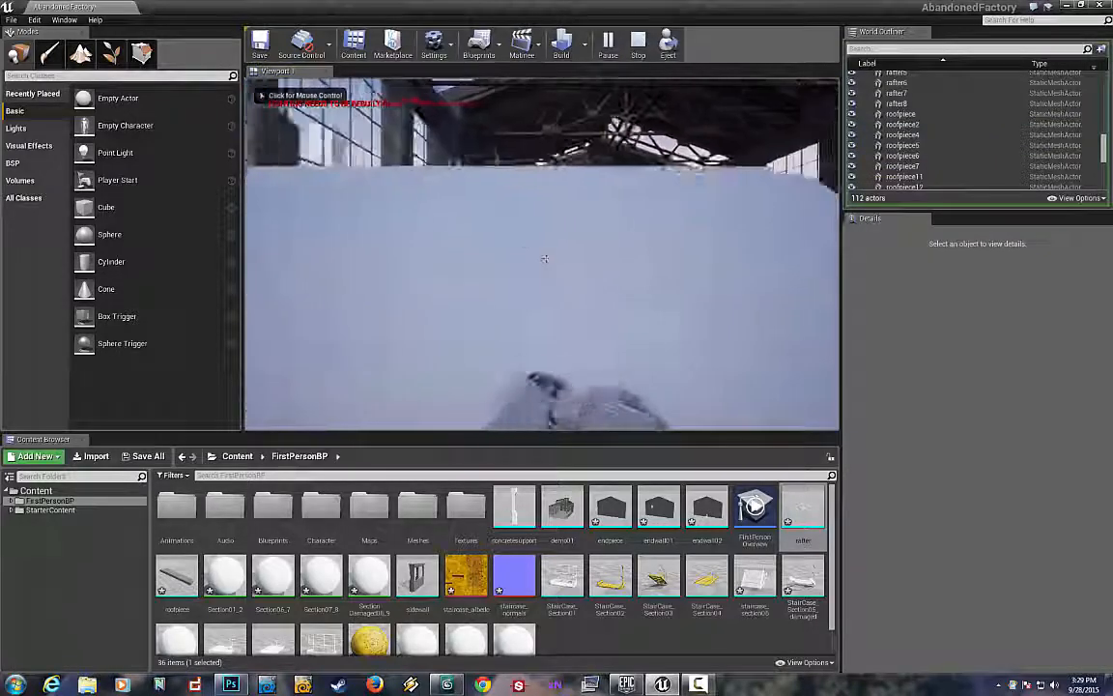
{"action": "key", "text": "w"}
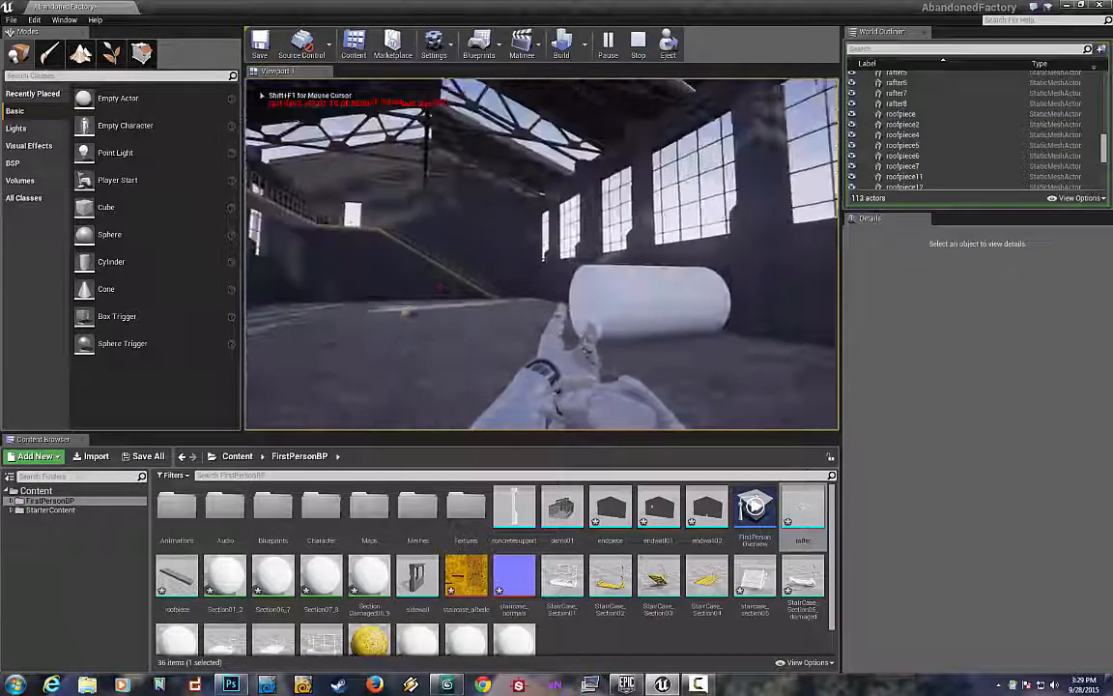
{"action": "key", "text": "w"}
{"action": "key", "text": "w"}
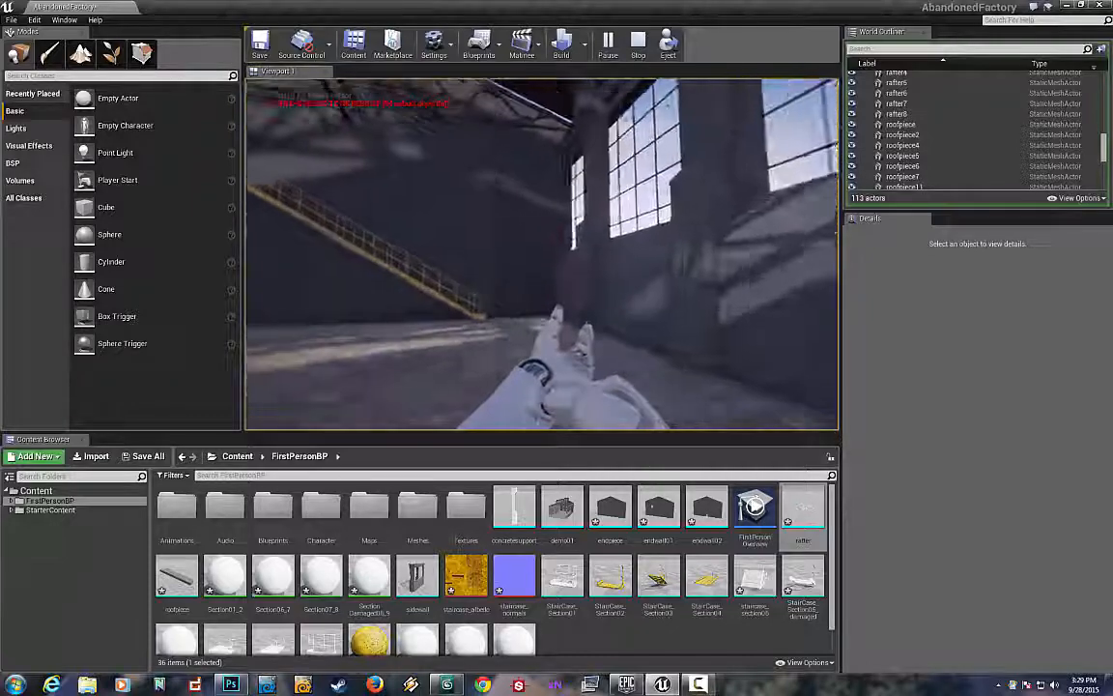
{"action": "key", "text": "w"}
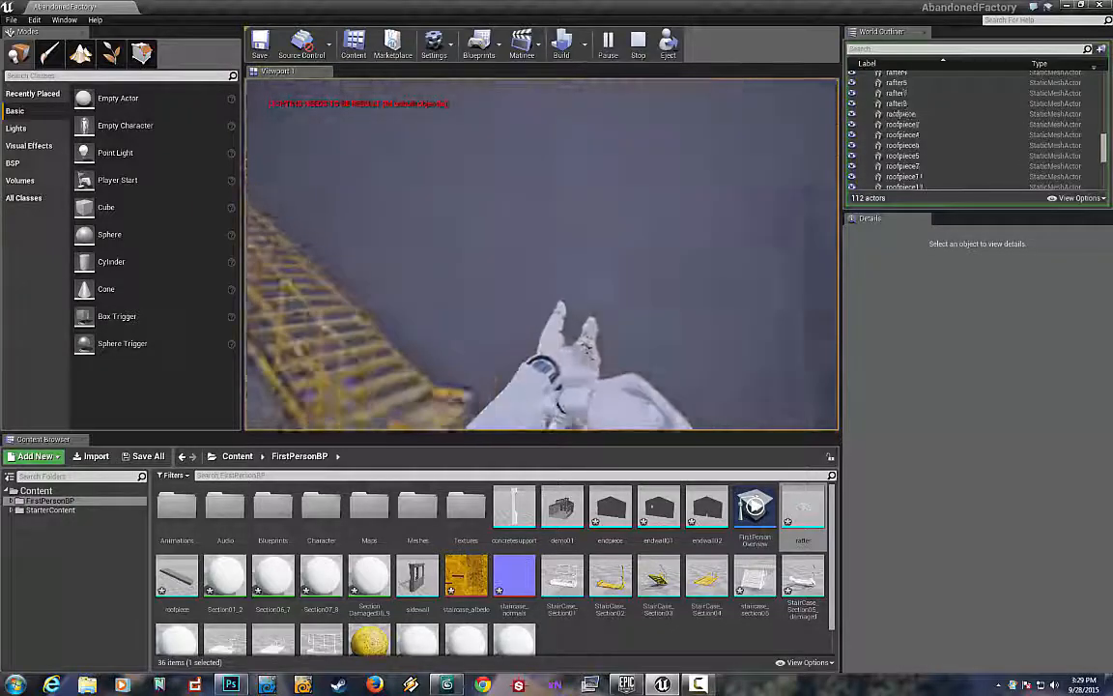
{"action": "key", "text": "w"}
{"action": "key", "text": "w"}
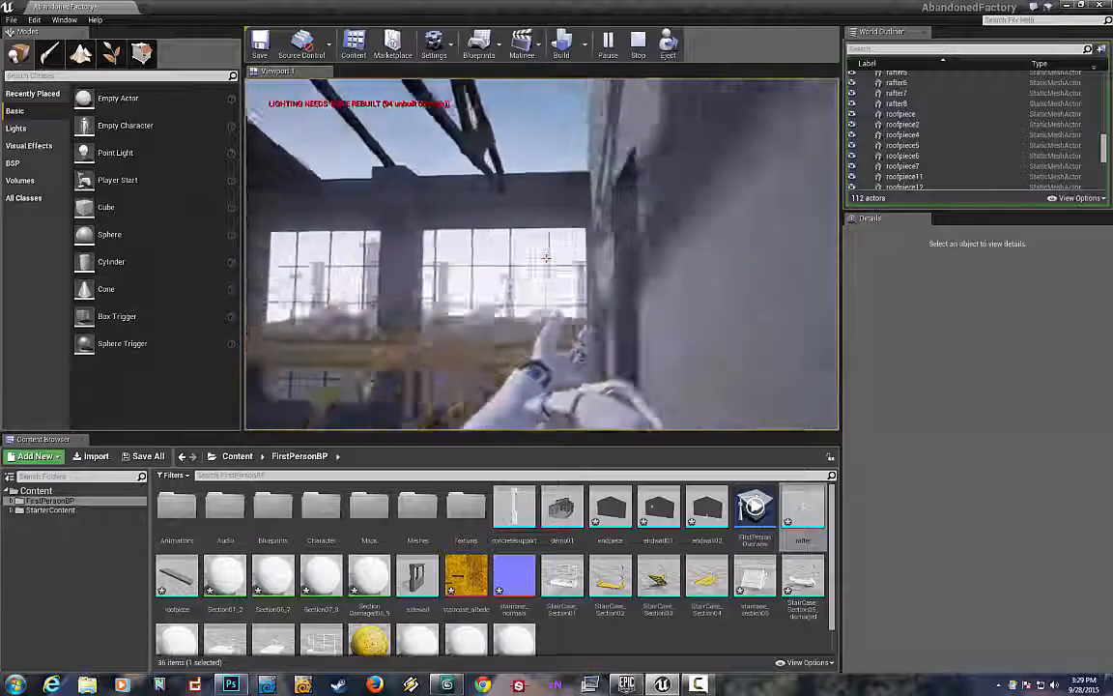
Walk along the yellow catwalk, view the windows and roof trusses, and drop down to the floor beside the cylinders.
{"action": "key", "text": "w"}
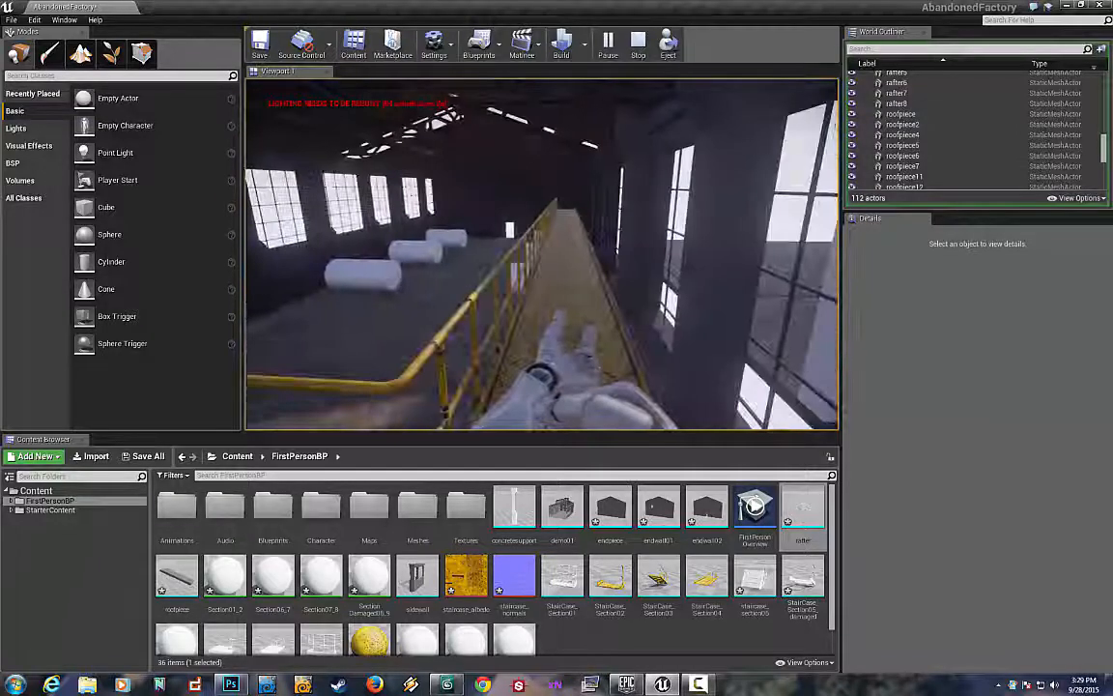
{"action": "key", "text": "w"}
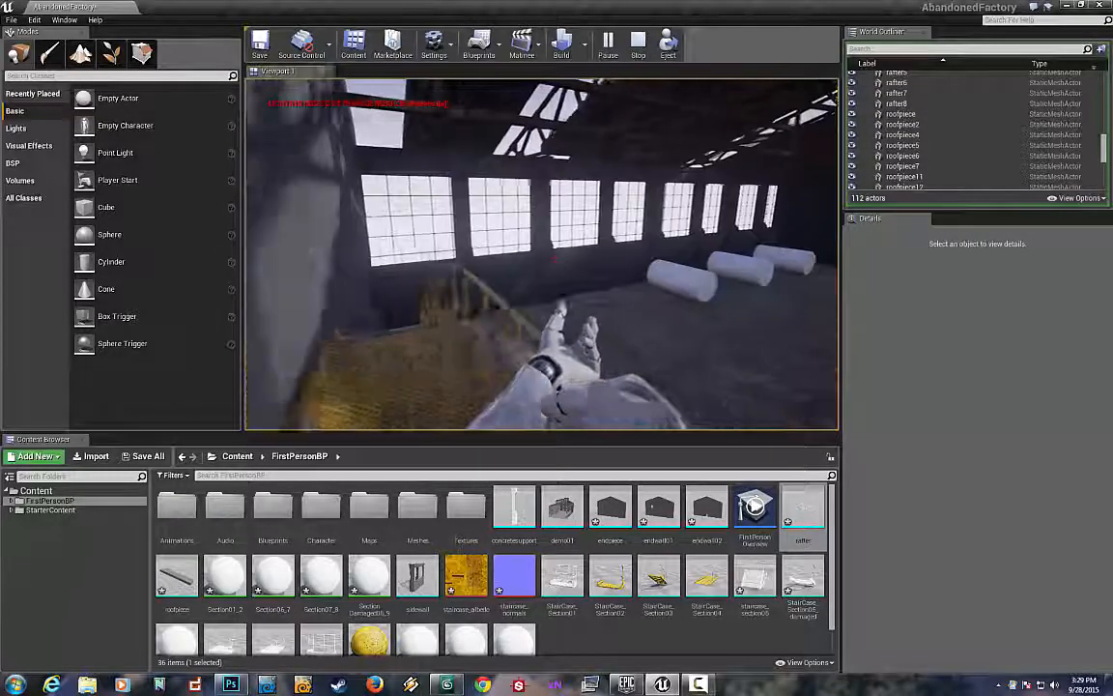
{"action": "key", "text": "w"}
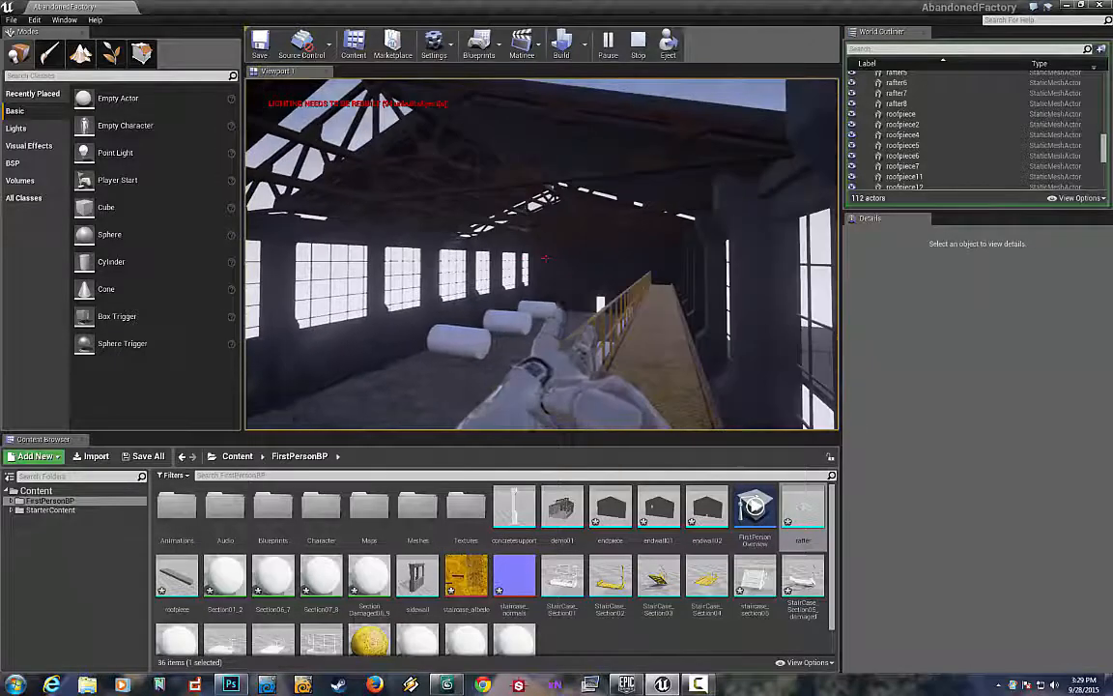
{"action": "key", "text": "w"}
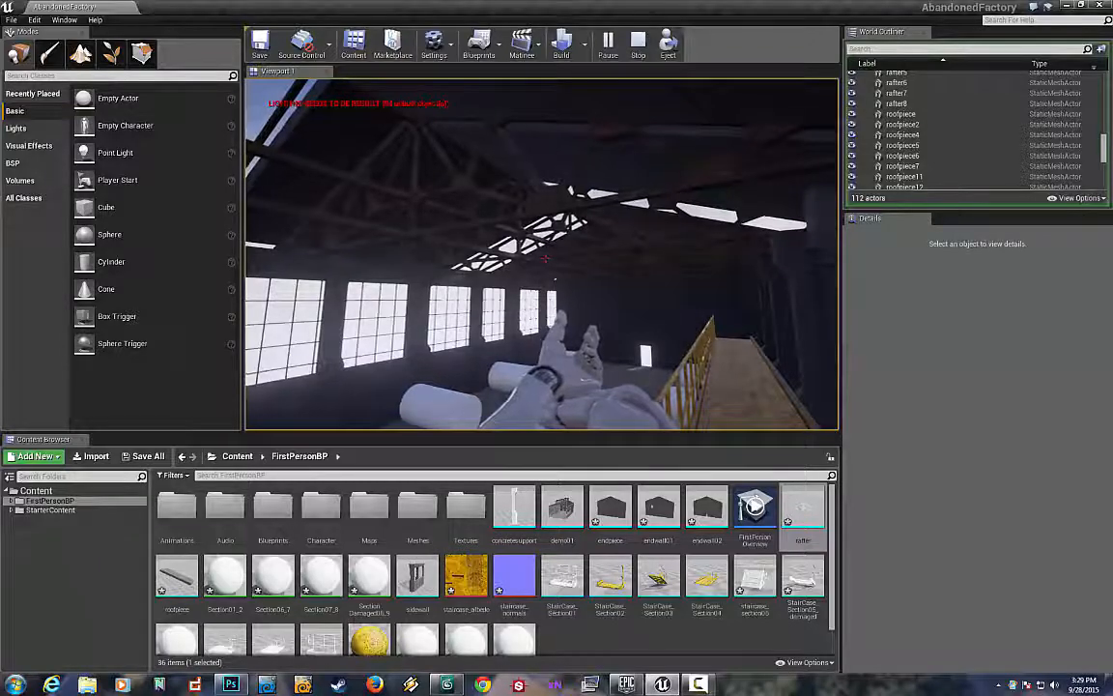
{"action": "key", "text": "w"}
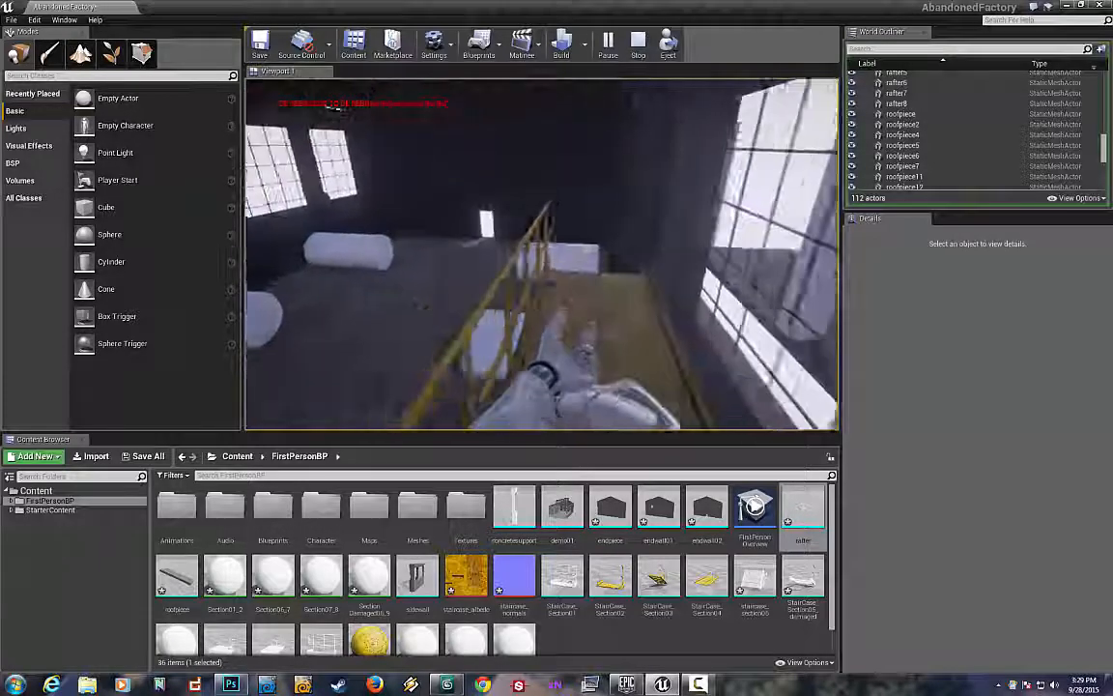
{"action": "key", "text": "w"}
{"action": "key", "text": "w"}
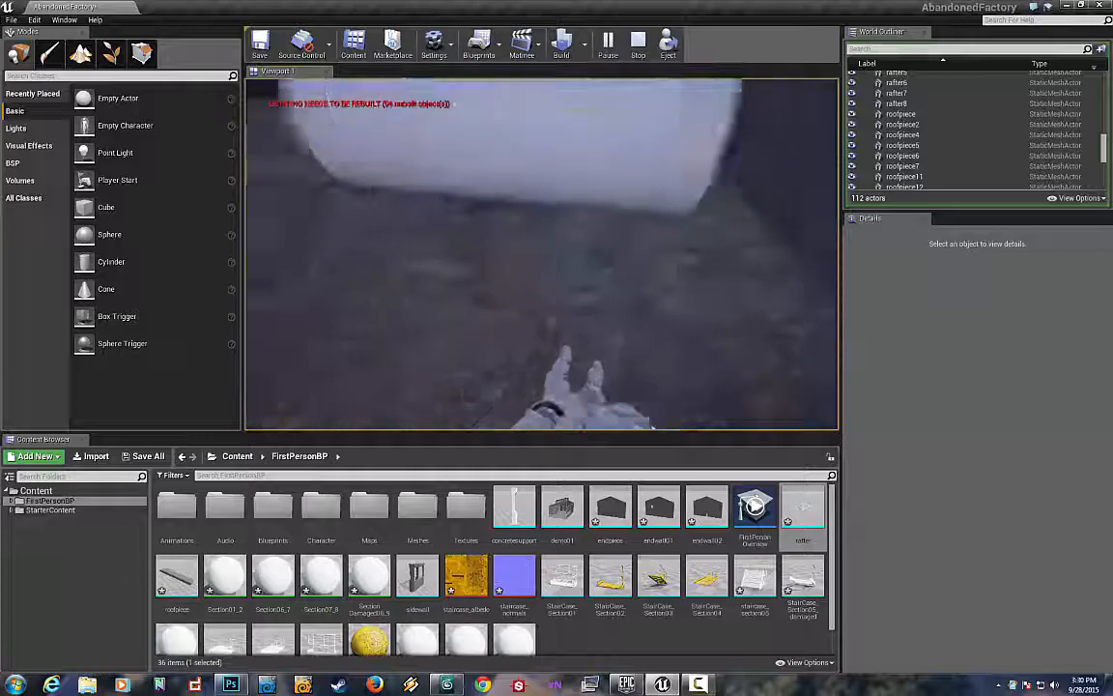
Walk past the cylinders back toward the staircase, look up at the open roof, and end the play session.
{"action": "key", "text": "w"}
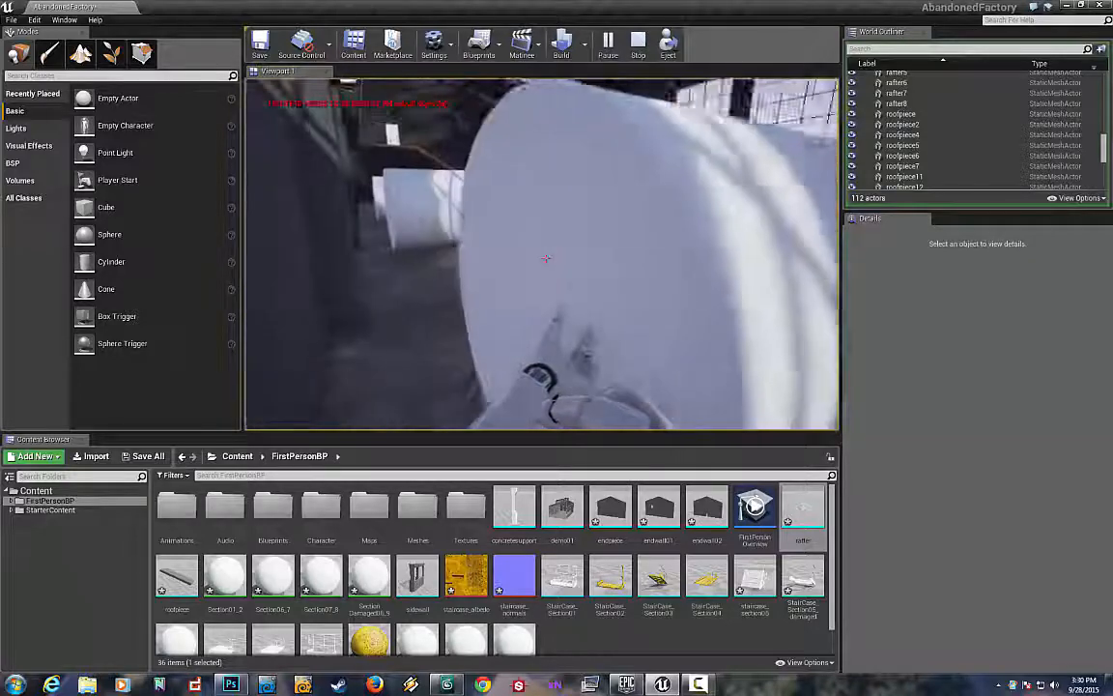
{"action": "key", "text": "w"}
{"action": "key", "text": "w"}
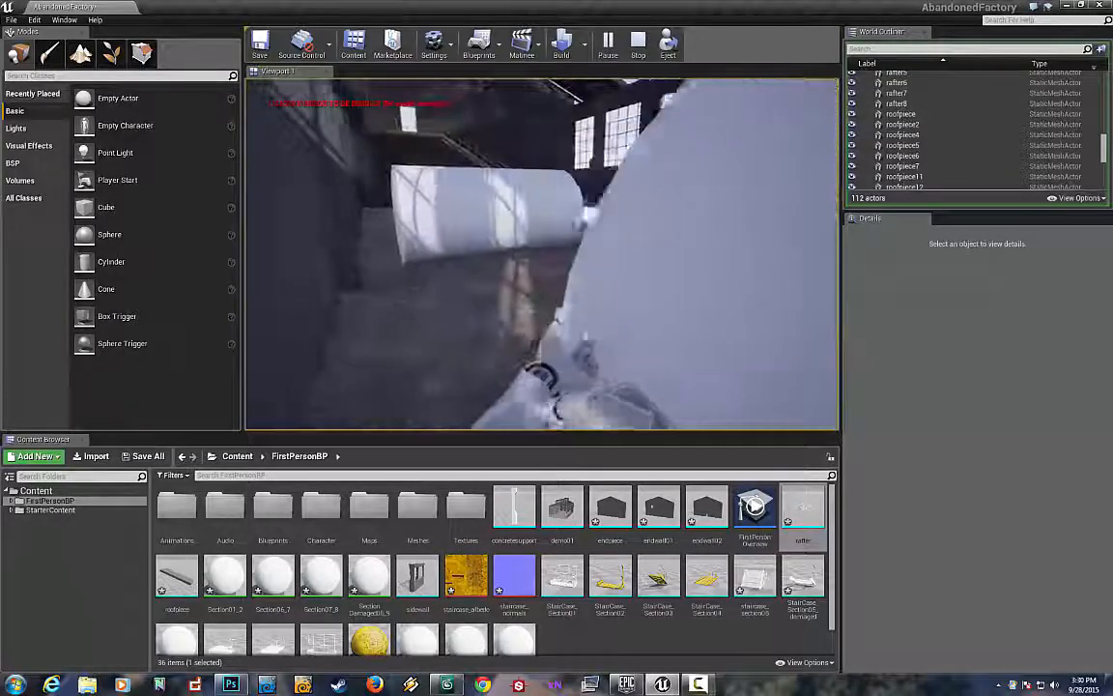
{"action": "key", "text": "w"}
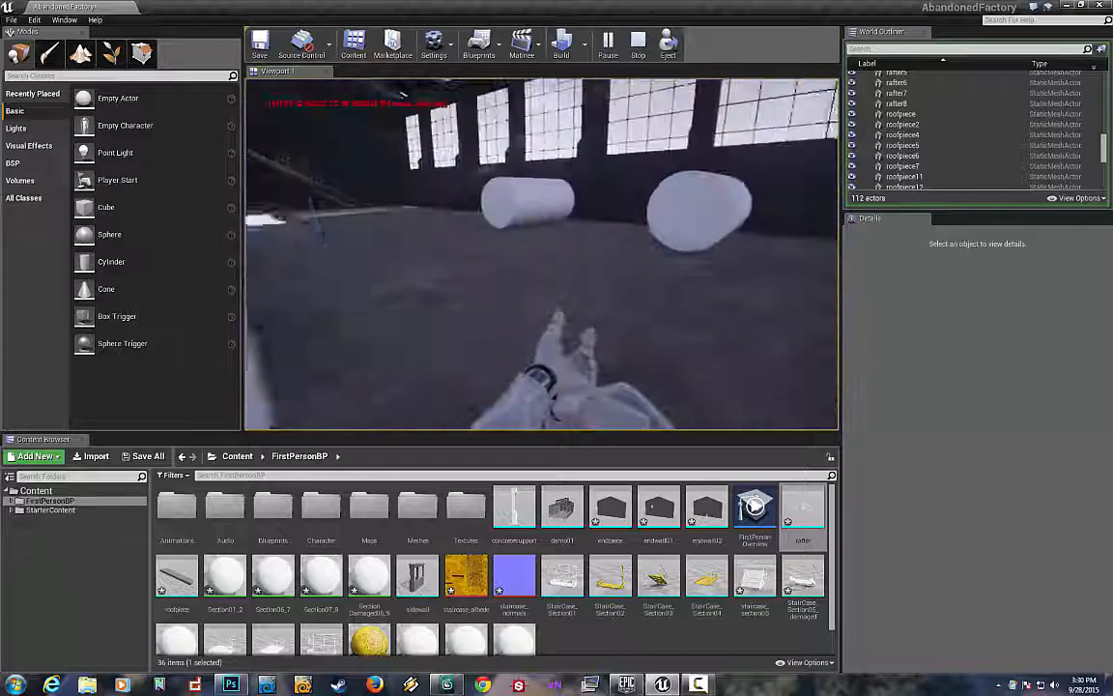
{"action": "key", "text": "w"}
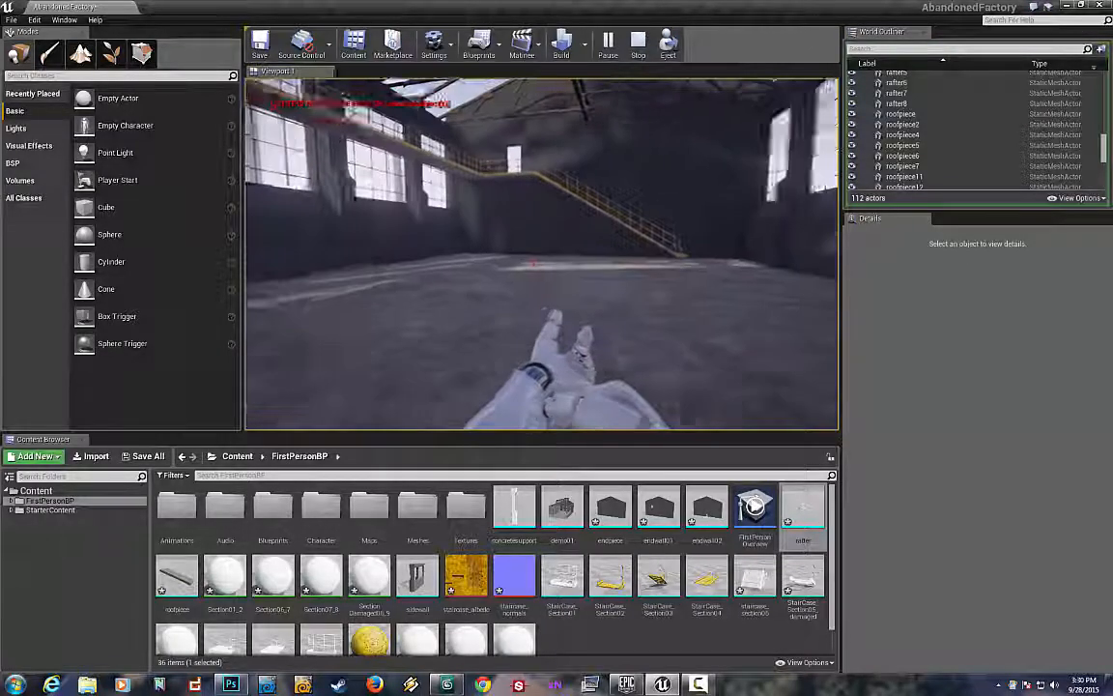
{"action": "key", "text": "w"}
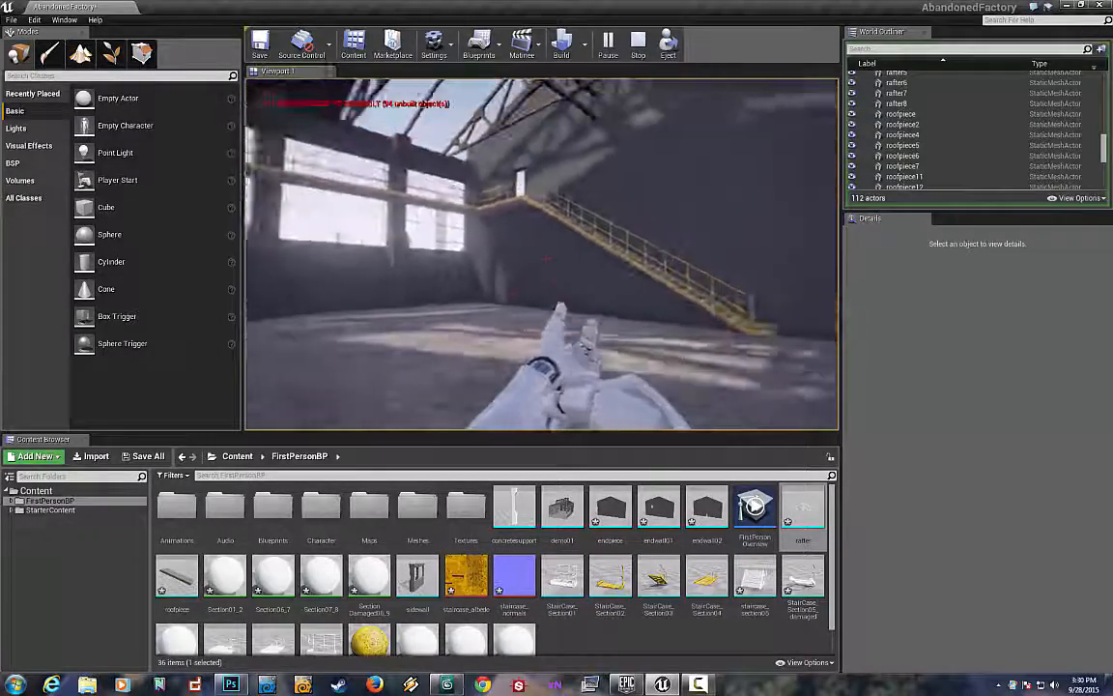
{"action": "key", "text": "w"}
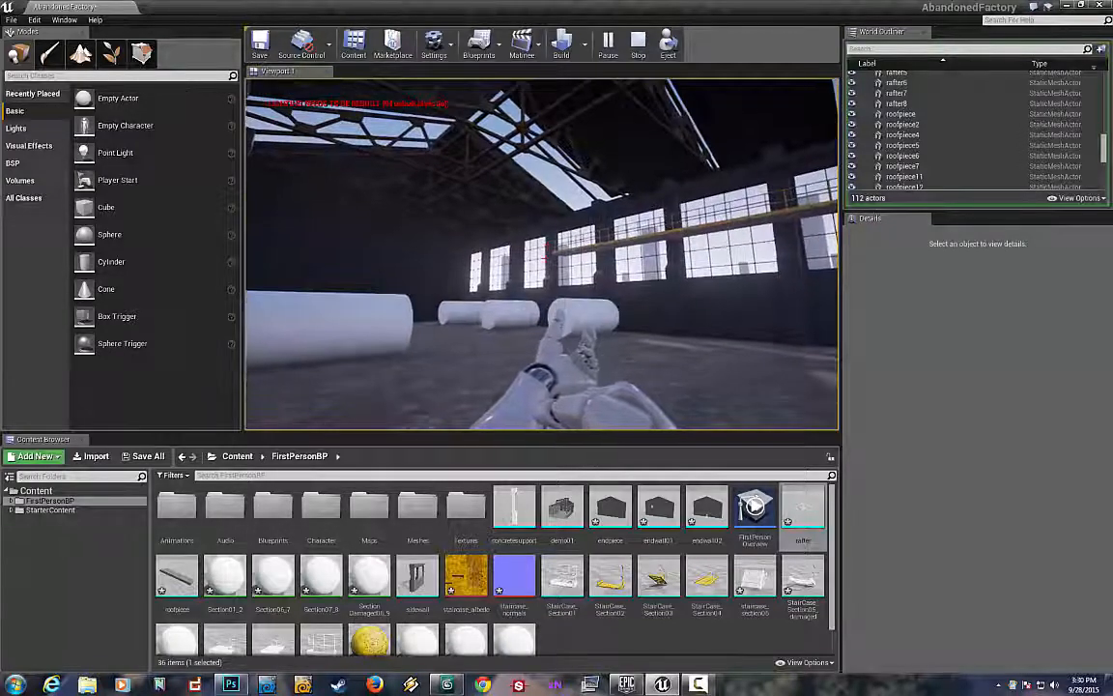
{"action": "key", "text": "Escape"}
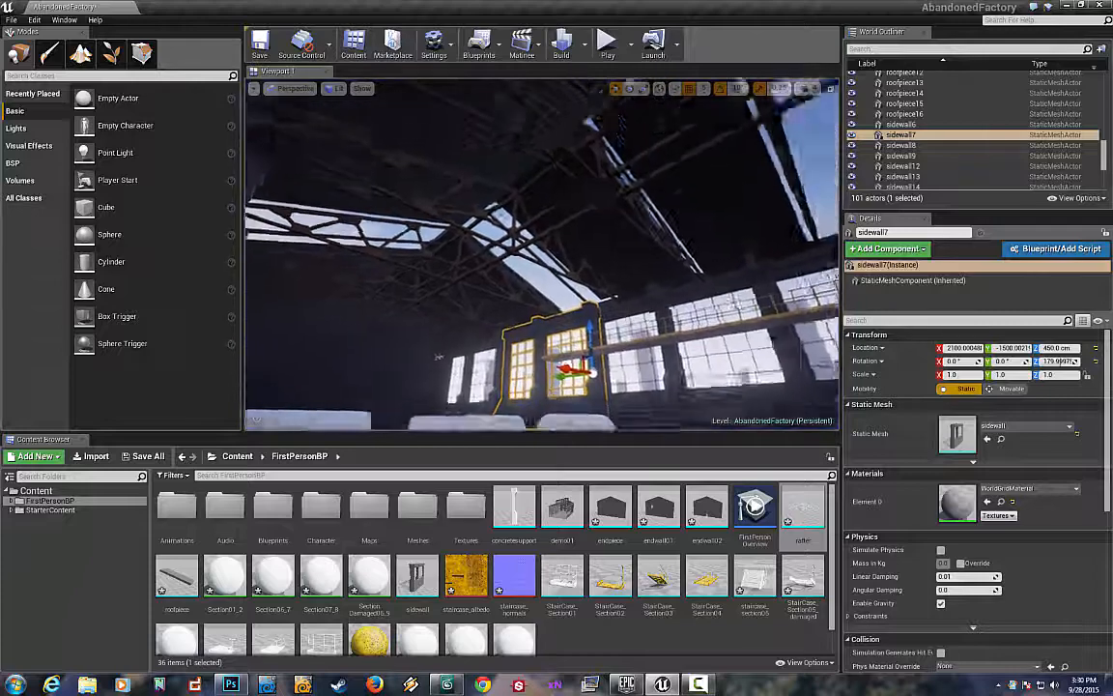
Select Sky Sphere through the roof opening and view the roof trusses and side windows.
{"action": "scroll", "coordinate": [429, 348], "scroll_direction": "down", "scroll_amount": 3}
{"action": "left_click", "coordinate": [515, 231]}
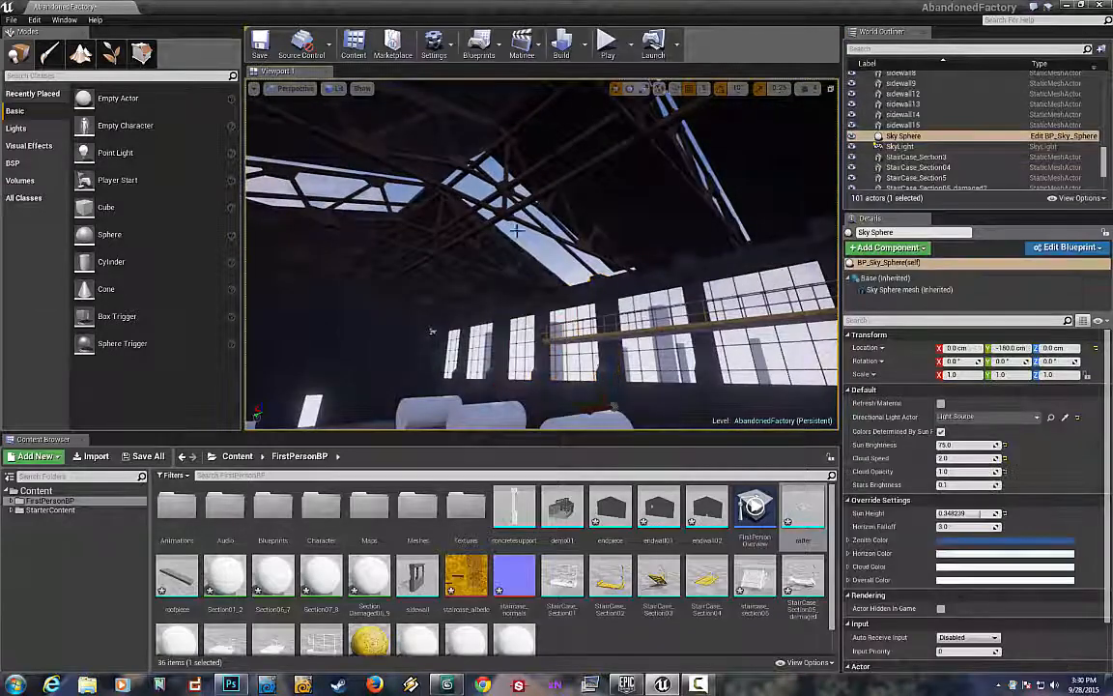
{"action": "right_click_drag", "start_coordinate": [515, 231], "coordinate": [31, 288]}
Try moving the window wall section sidewall9 beside the corner of the hall, and undo the moves.
{"action": "left_click", "coordinate": [542, 262]}
{"action": "right_click_drag", "start_coordinate": [542, 261], "coordinate": [590, 275]}
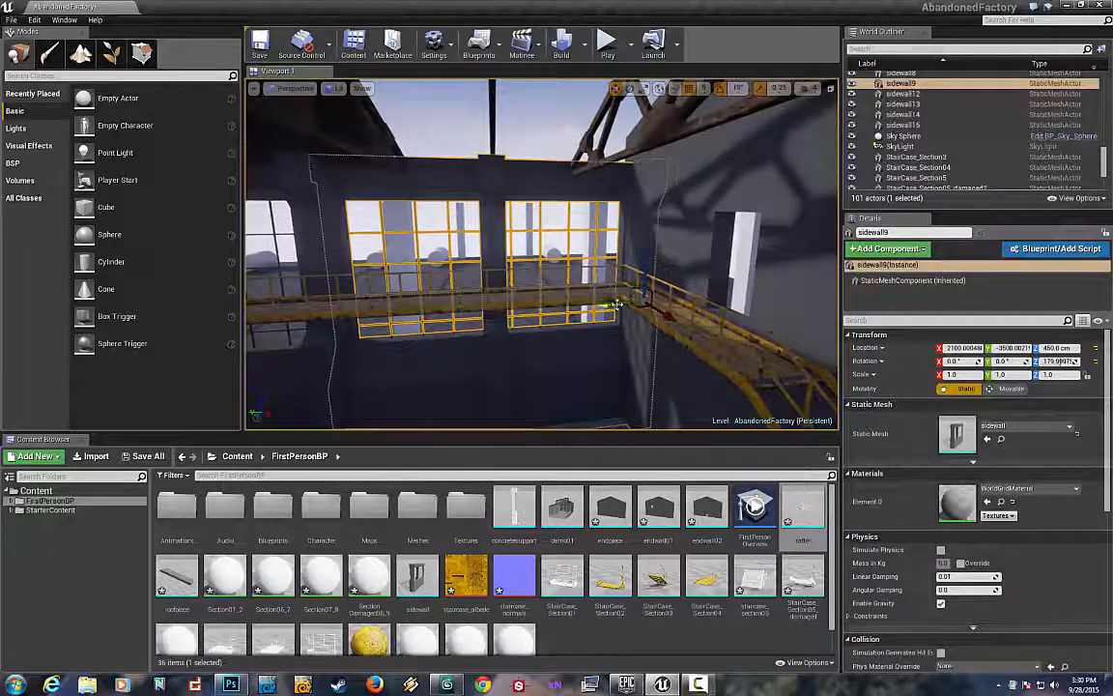
{"action": "left_click_drag", "start_coordinate": [616, 304], "coordinate": [653, 301]}
{"action": "key", "text": "ctrl+z"}
{"action": "key", "text": "ctrl+z"}
{"action": "mouse_move", "coordinate": [646, 300]}
{"action": "right_mouse_down"}
{"action": "mouse_move", "coordinate": [663, 291]}
{"action": "mouse_move", "coordinate": [638, 288]}
{"action": "right_mouse_up"}
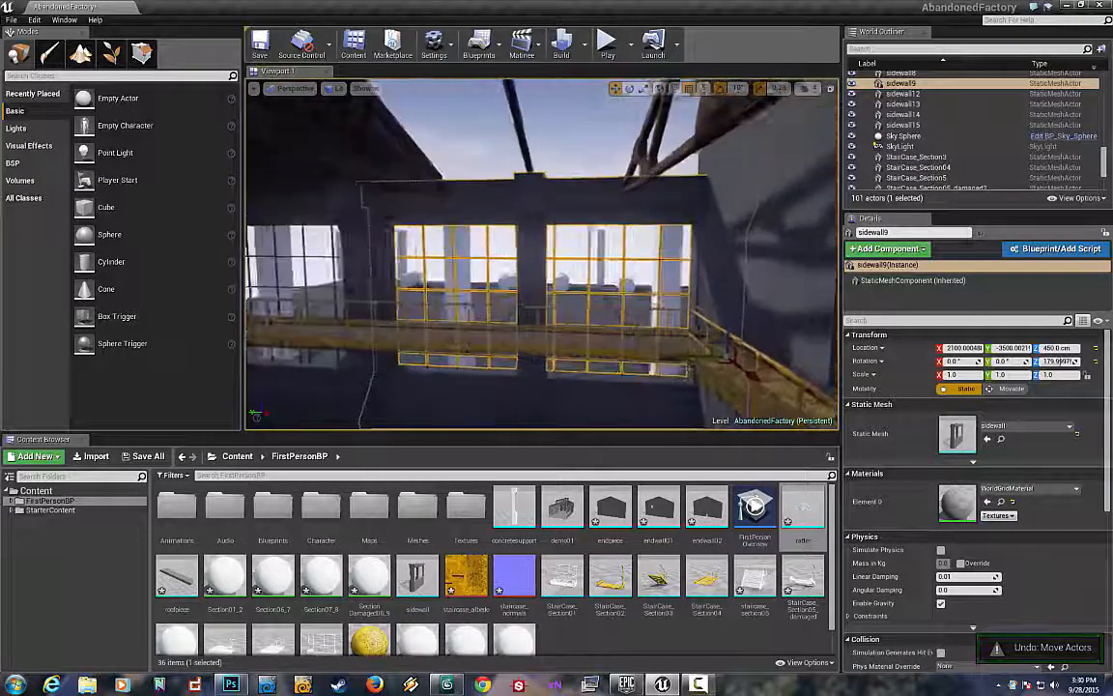
{"action": "right_click_drag", "start_coordinate": [556, 262], "coordinate": [519, 260]}
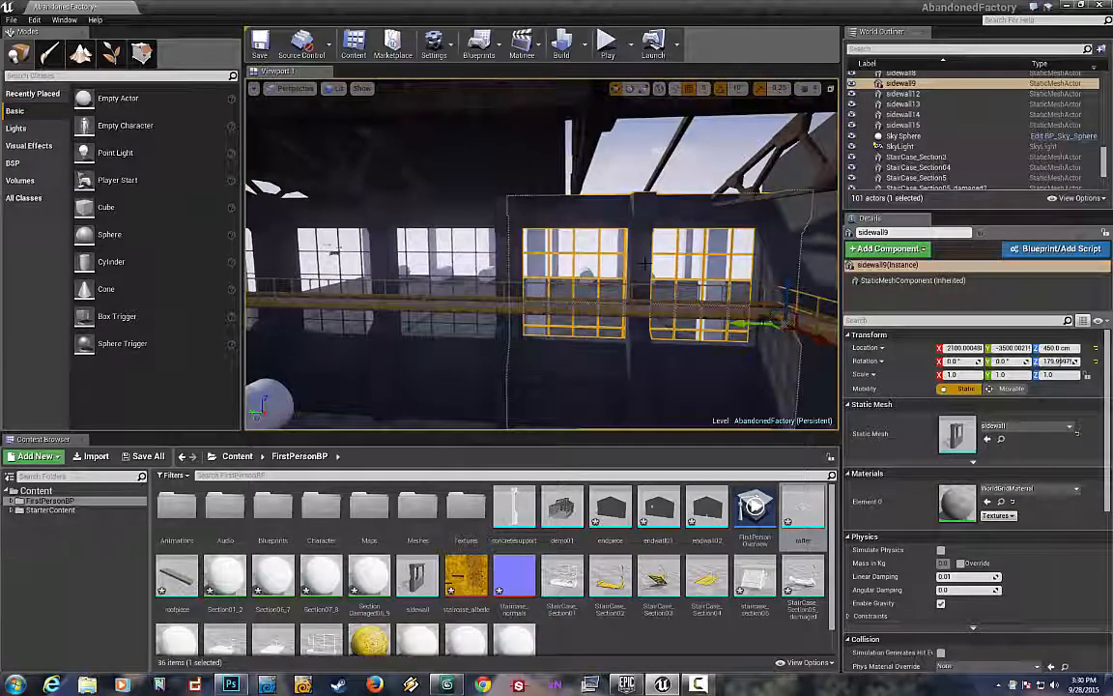
{"action": "left_click_drag", "start_coordinate": [746, 321], "coordinate": [757, 322]}
{"action": "key", "text": "ctrl+z"}
Select neighbouring window wall sections in turn, ending on sidewall7, and view the length of the hall.
{"action": "right_click_drag", "start_coordinate": [671, 274], "coordinate": [381, 253]}
{"action": "left_click", "coordinate": [580, 250]}
{"action": "left_click", "coordinate": [535, 253]}
{"action": "left_click", "coordinate": [475, 257]}
{"action": "right_click_drag", "start_coordinate": [541, 253], "coordinate": [430, 338]}
{"action": "right_click_drag", "start_coordinate": [482, 296], "coordinate": [707, 147]}
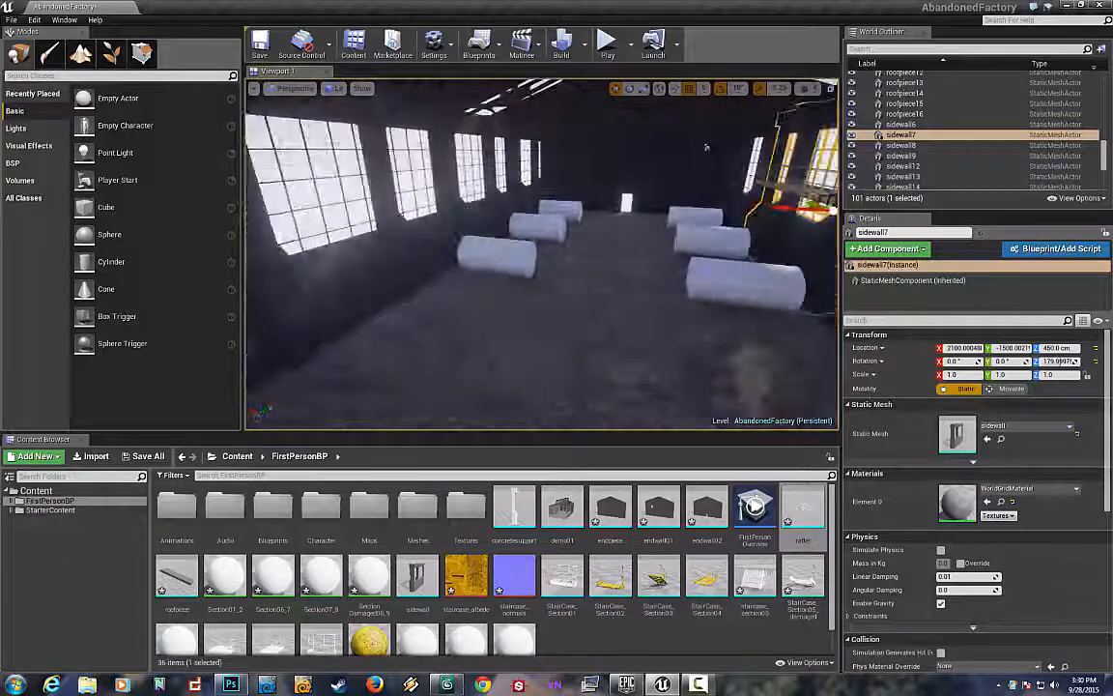
Select the floor cylinders along the window wall from Cylinder5 to Cylinder2 and examine how they are spaced.
{"action": "left_click", "coordinate": [470, 243]}
{"action": "right_click_drag", "start_coordinate": [482, 295], "coordinate": [507, 248]}
{"action": "left_click", "coordinate": [482, 248]}
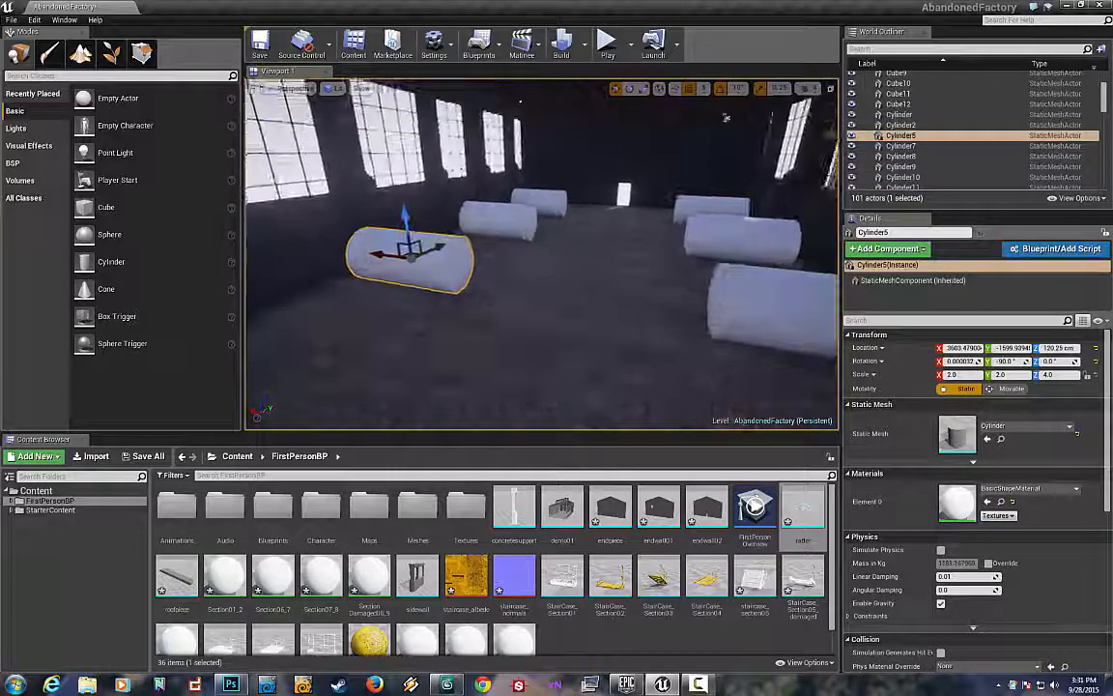
{"action": "scroll", "coordinate": [725, 117], "scroll_direction": "down", "scroll_amount": 5}
{"action": "scroll", "coordinate": [770, 122], "scroll_direction": "down", "scroll_amount": 2}
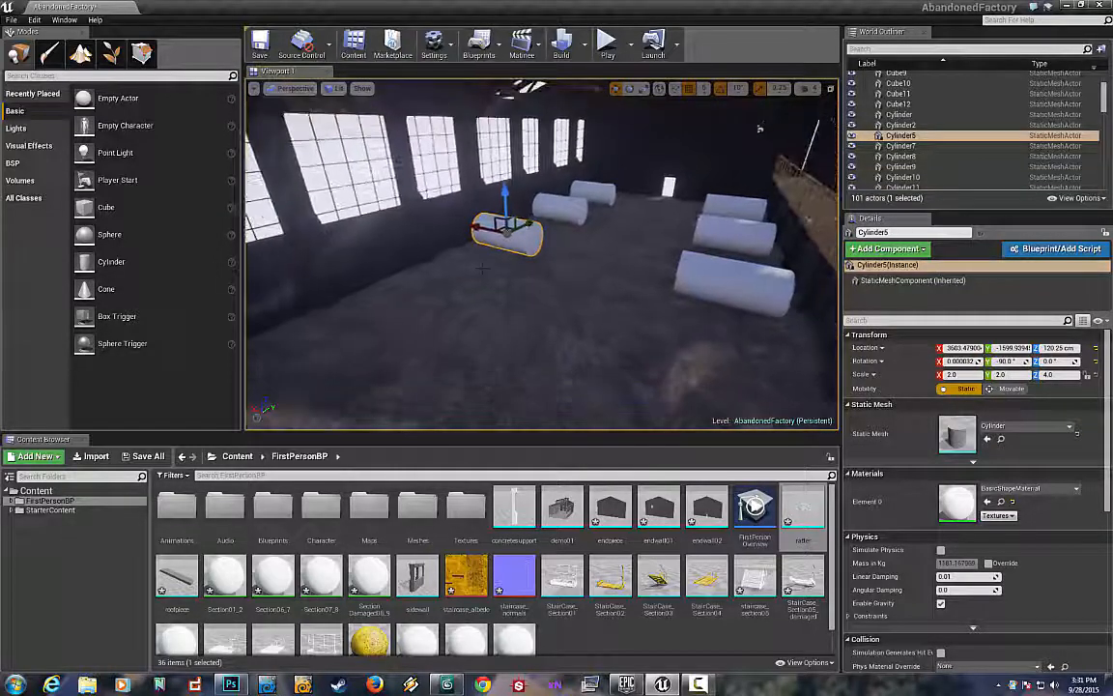
{"action": "left_click", "coordinate": [573, 209]}
{"action": "left_click", "coordinate": [594, 193]}
{"action": "right_click_drag", "start_coordinate": [594, 193], "coordinate": [582, 195]}
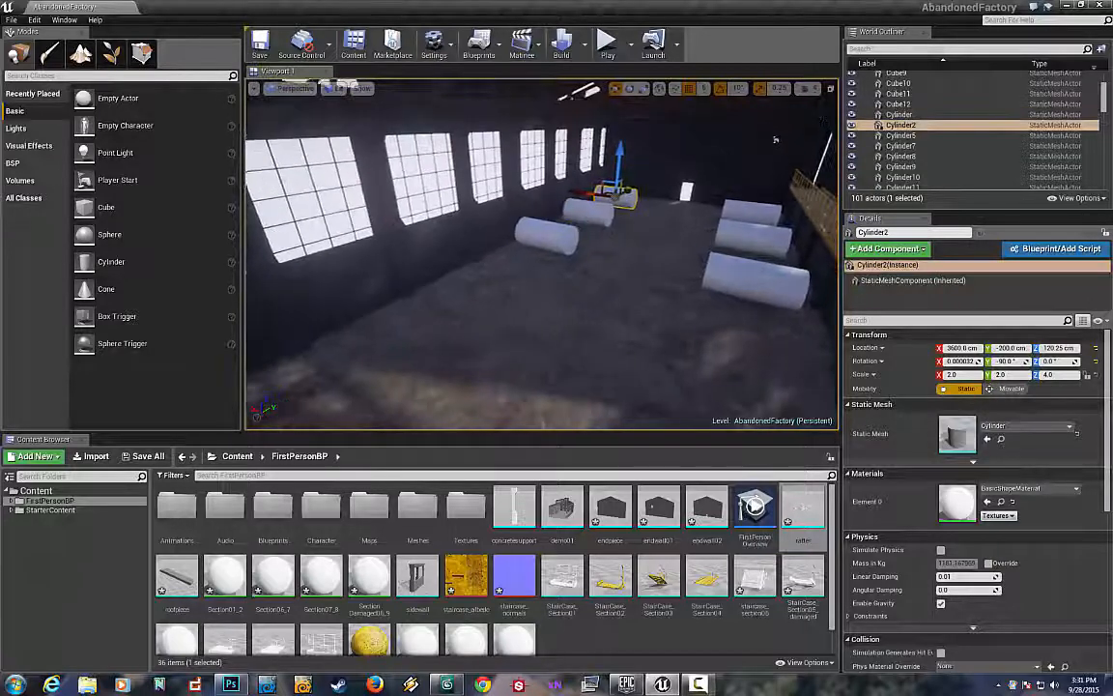
View the hall floor from the staircase end and select Sky Sphere through the far doorway.
{"action": "right_click_drag", "start_coordinate": [520, 285], "coordinate": [585, 276]}
{"action": "right_click_drag", "start_coordinate": [520, 285], "coordinate": [491, 284]}
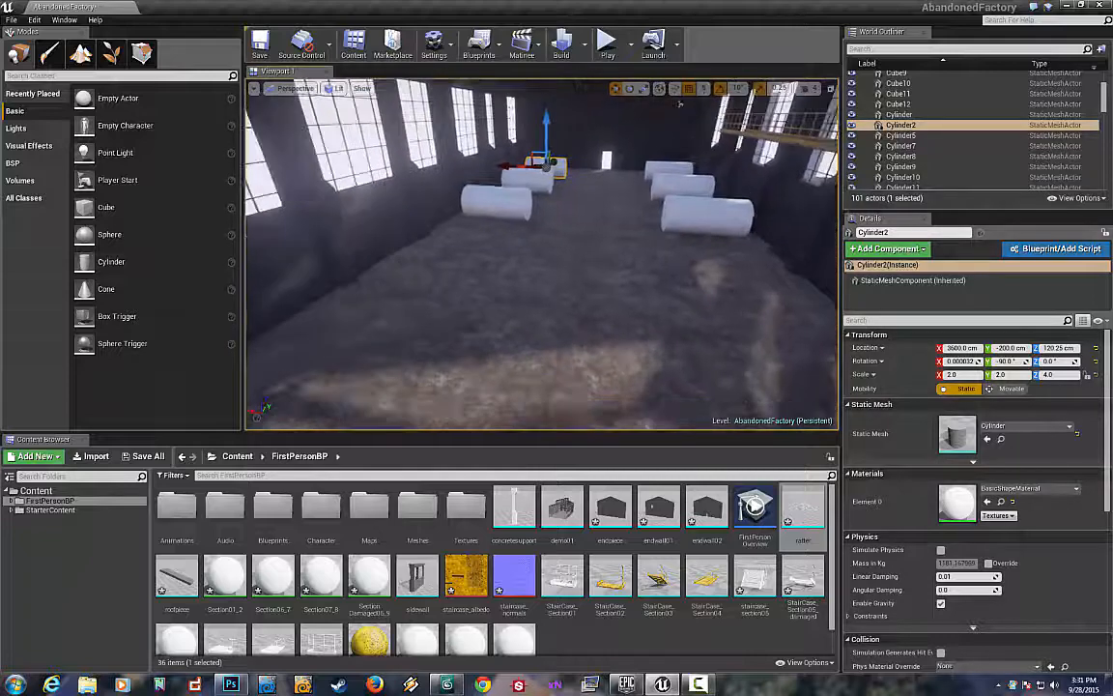
{"action": "key", "text": "s"}
{"action": "right_click_drag", "start_coordinate": [560, 287], "coordinate": [574, 291]}
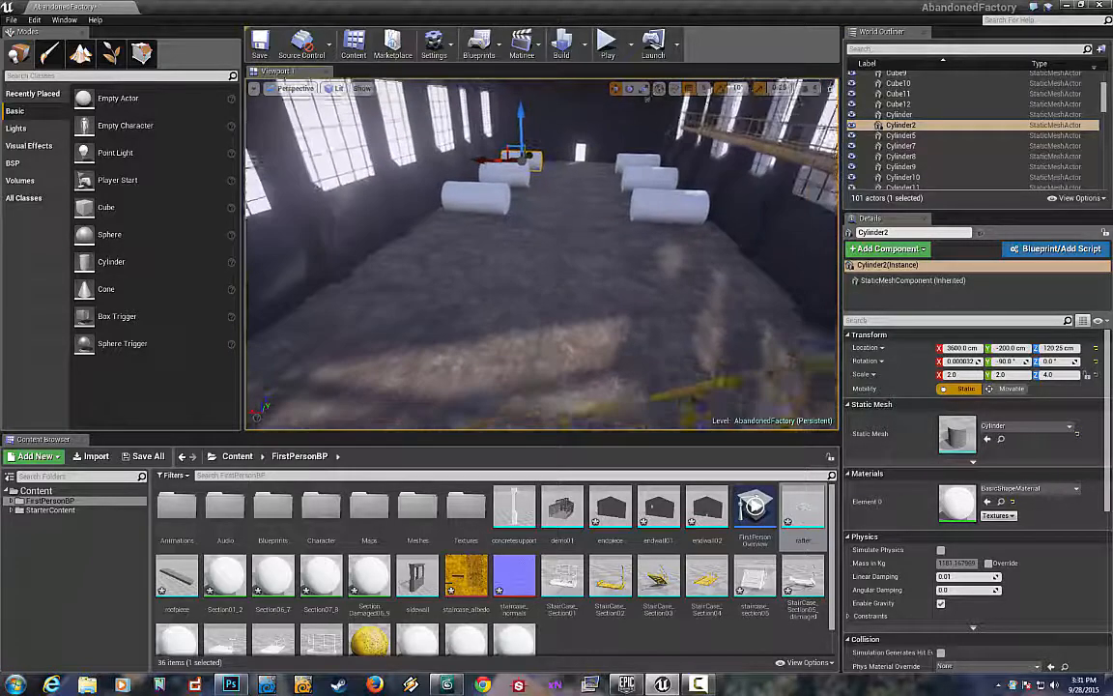
{"action": "left_click", "coordinate": [574, 288]}
{"action": "left_click", "coordinate": [579, 152]}
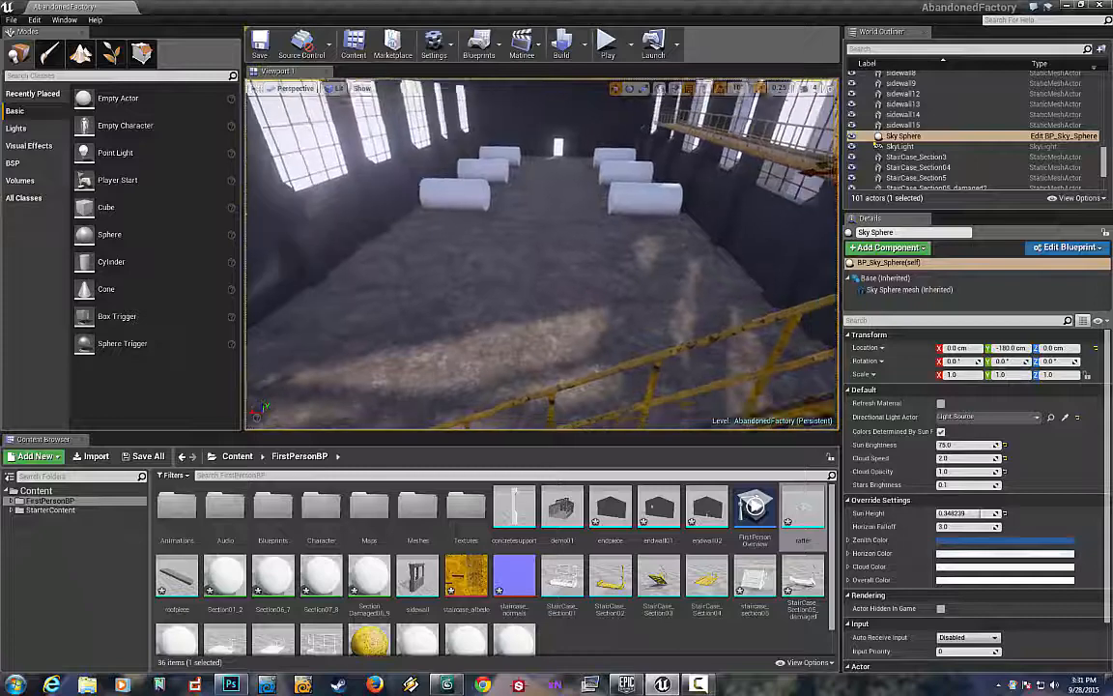
Examine the catwalk, both window walls and the roof trusses from around the staircase landing.
{"action": "right_click_drag", "start_coordinate": [619, 106], "coordinate": [507, 120]}
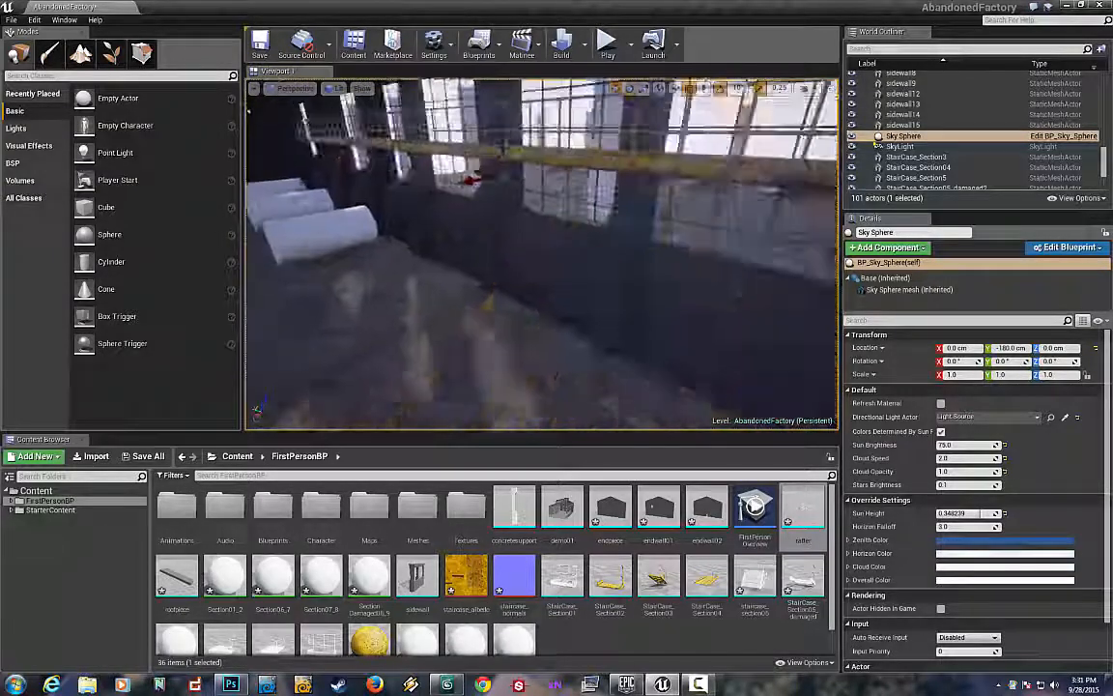
{"action": "right_click_drag", "start_coordinate": [541, 232], "coordinate": [454, 300]}
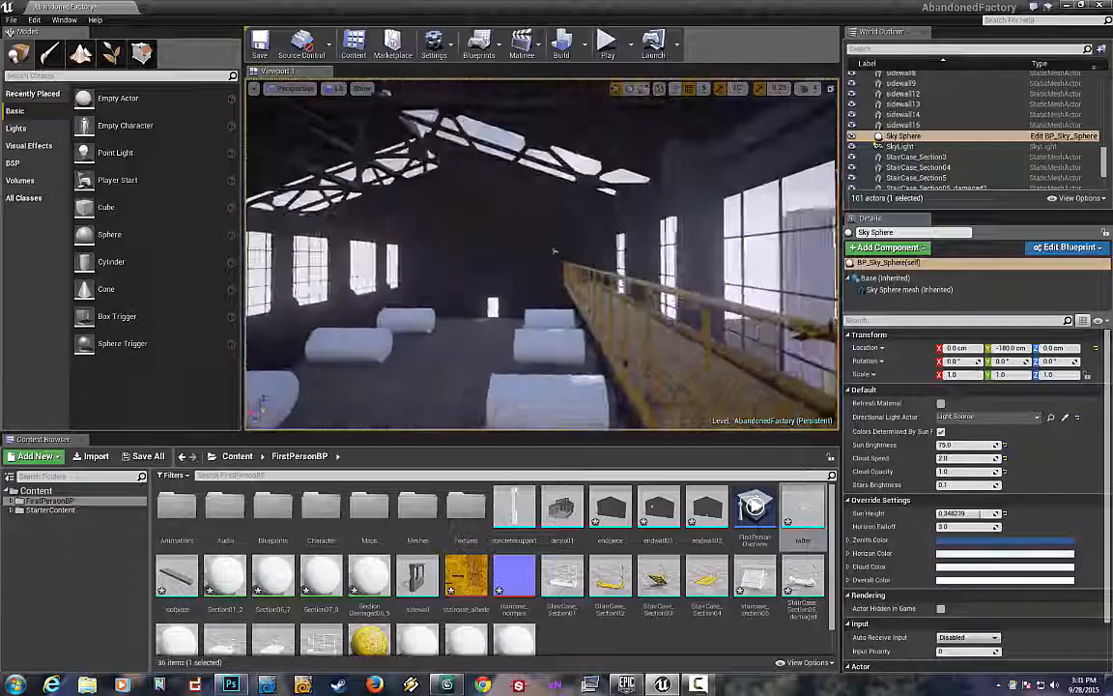
{"action": "right_click_drag", "start_coordinate": [553, 252], "coordinate": [560, 251]}
{"action": "right_click_drag", "start_coordinate": [807, 155], "coordinate": [764, 164]}
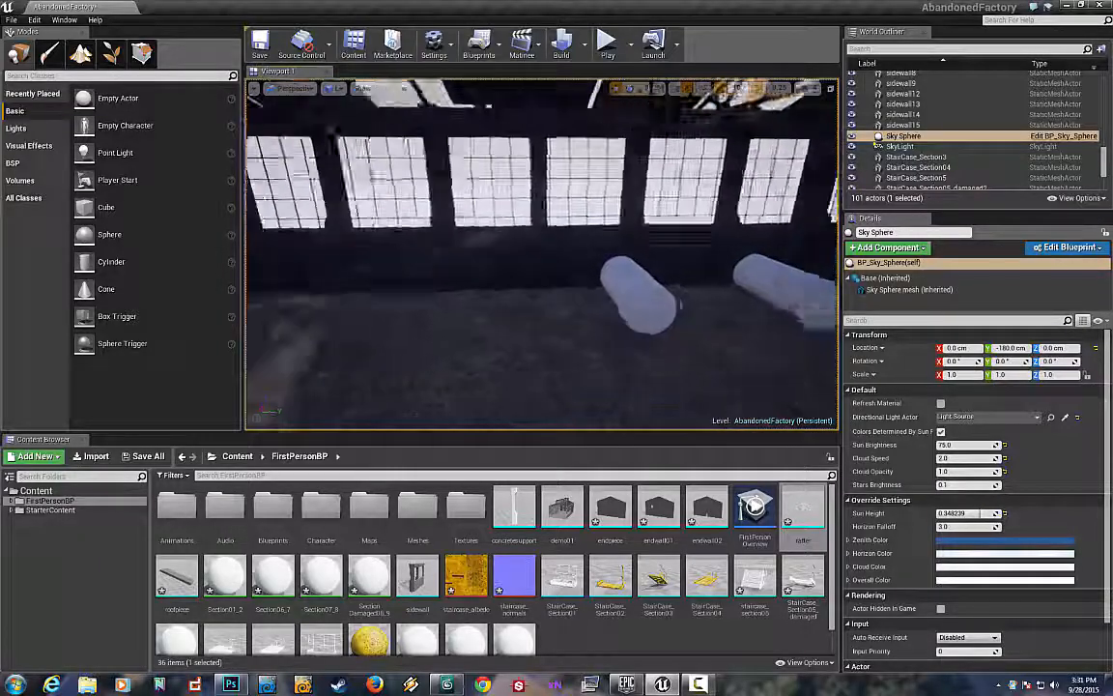
{"action": "right_click_drag", "start_coordinate": [541, 251], "coordinate": [580, 261]}
{"action": "right_click_drag", "start_coordinate": [774, 112], "coordinate": [670, 100]}
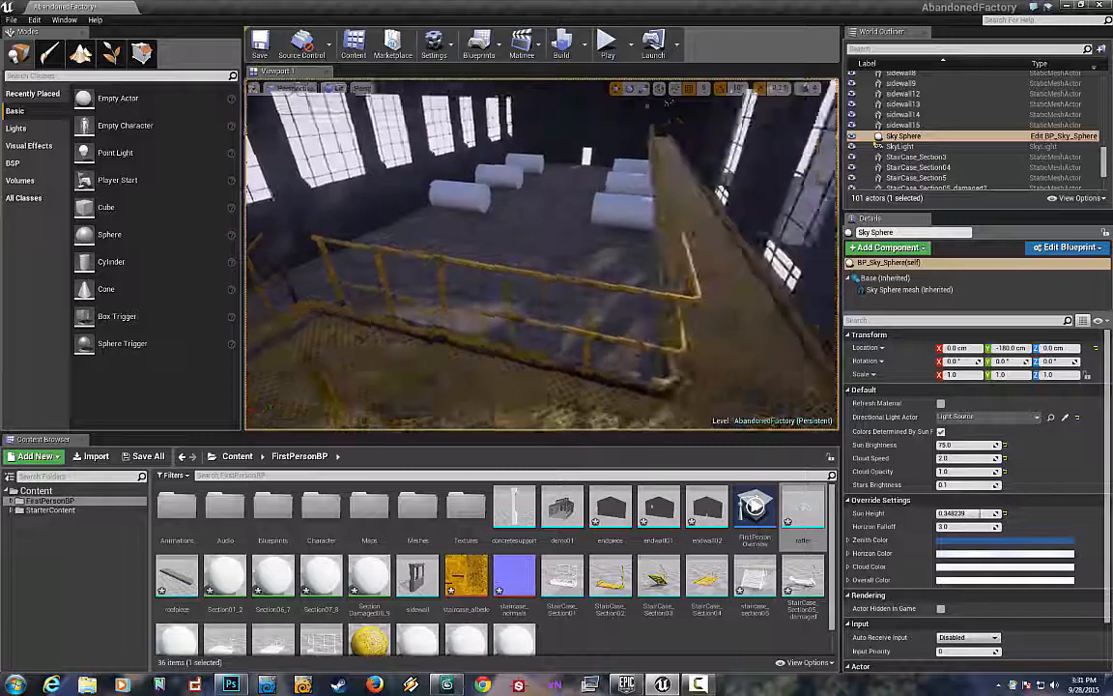
{"action": "right_click_drag", "start_coordinate": [541, 255], "coordinate": [583, 180]}
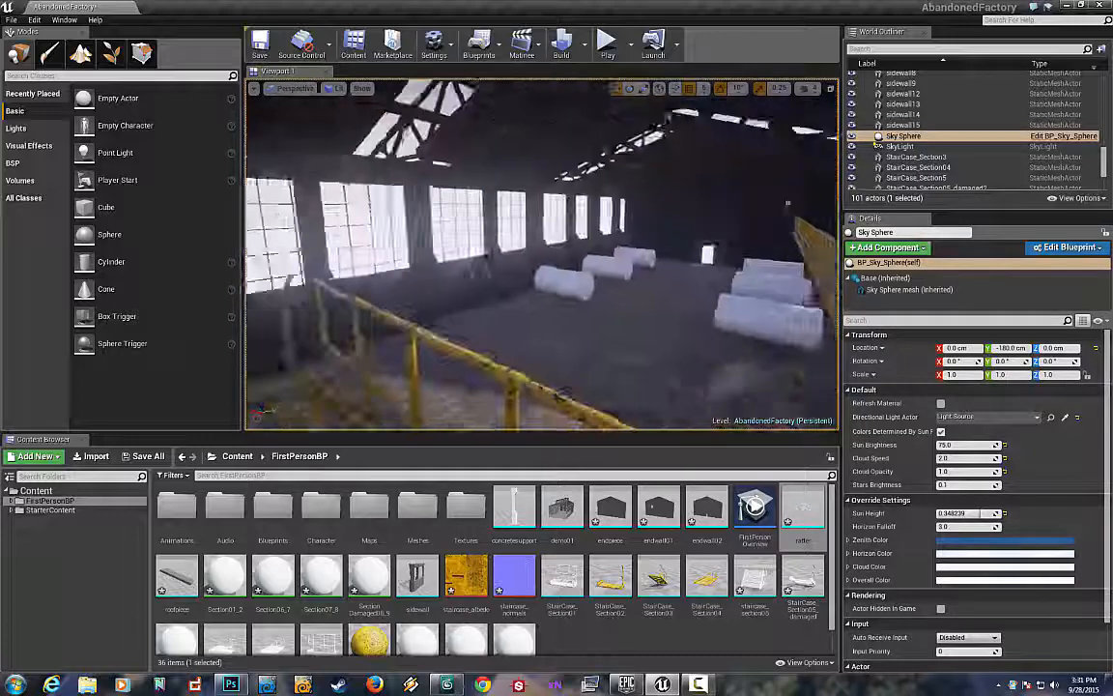
{"action": "right_click_drag", "start_coordinate": [541, 255], "coordinate": [449, 257]}
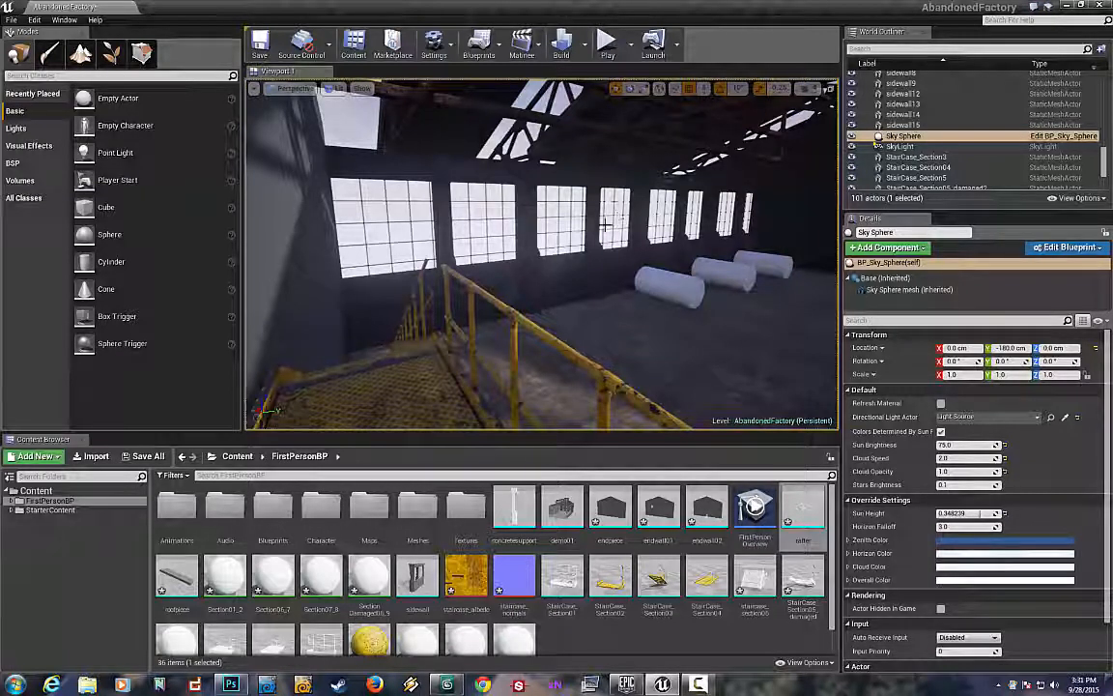
Examine the yellow staircase against the end wall, its railing and the catwalk it leads to.
{"action": "right_click_drag", "start_coordinate": [605, 224], "coordinate": [348, 228]}
{"action": "key", "text": "d"}
{"action": "key", "text": "a"}
{"action": "key", "text": "w"}
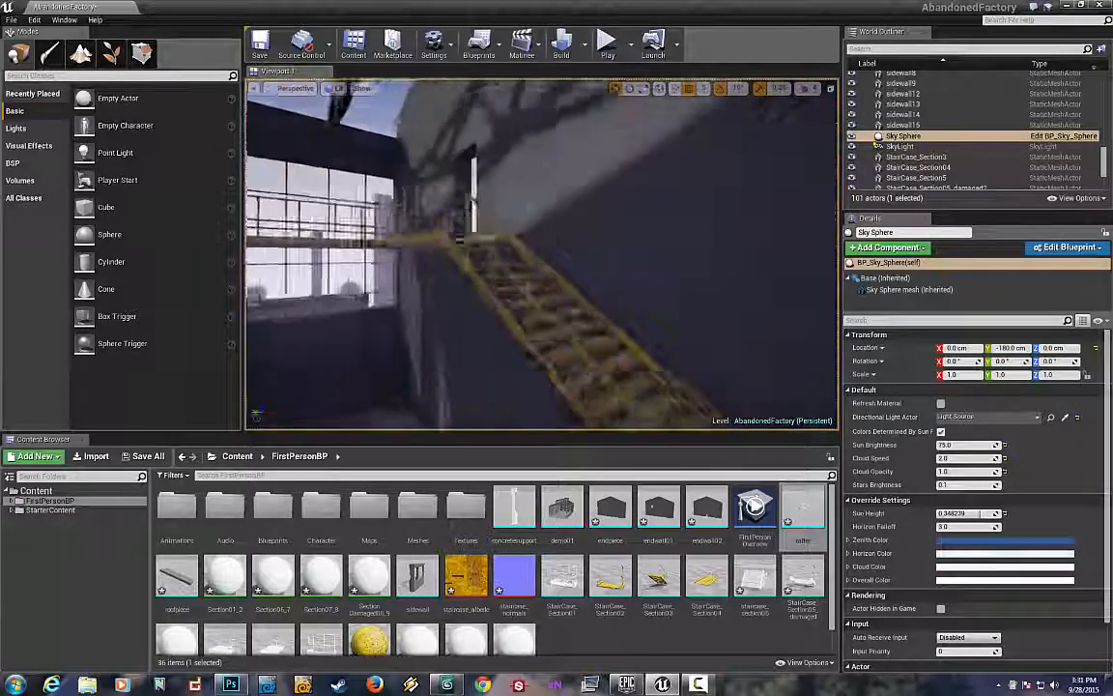
{"action": "right_click_drag", "start_coordinate": [541, 253], "coordinate": [324, 272]}
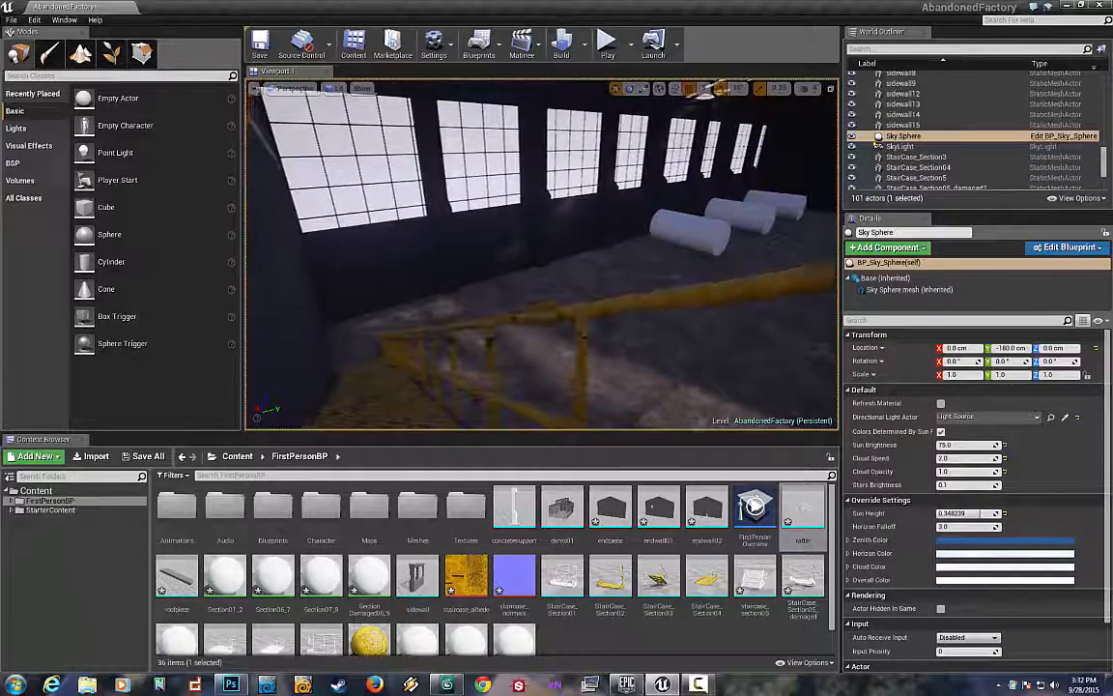
{"action": "right_click_drag", "start_coordinate": [455, 260], "coordinate": [635, 239]}
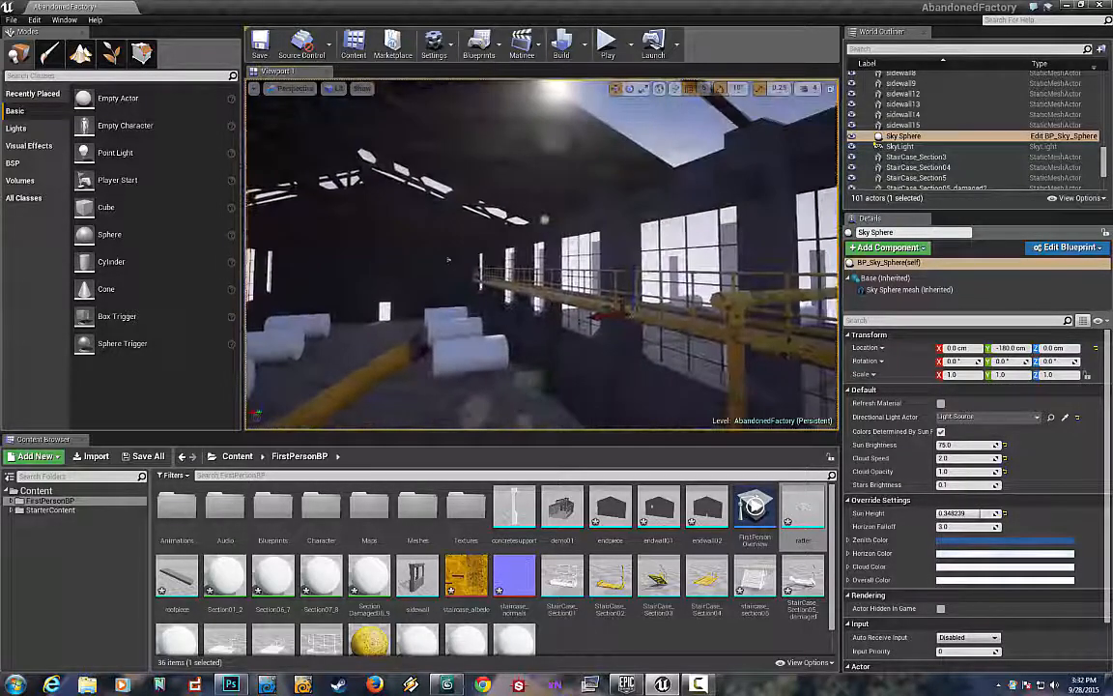
{"action": "right_click_drag", "start_coordinate": [541, 256], "coordinate": [705, 160]}
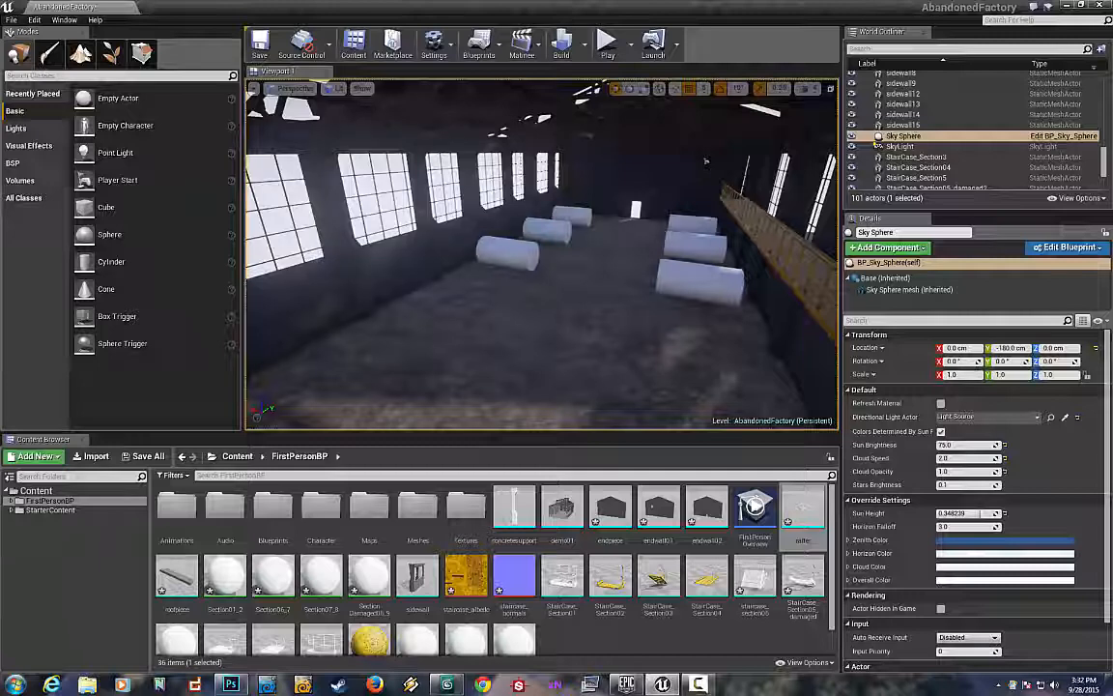
Examine the open hall floor between the two rows of cylinders and the roof trusses above it.
{"action": "right_click_drag", "start_coordinate": [603, 274], "coordinate": [833, 165]}
{"action": "right_click_drag", "start_coordinate": [541, 255], "coordinate": [527, 252]}
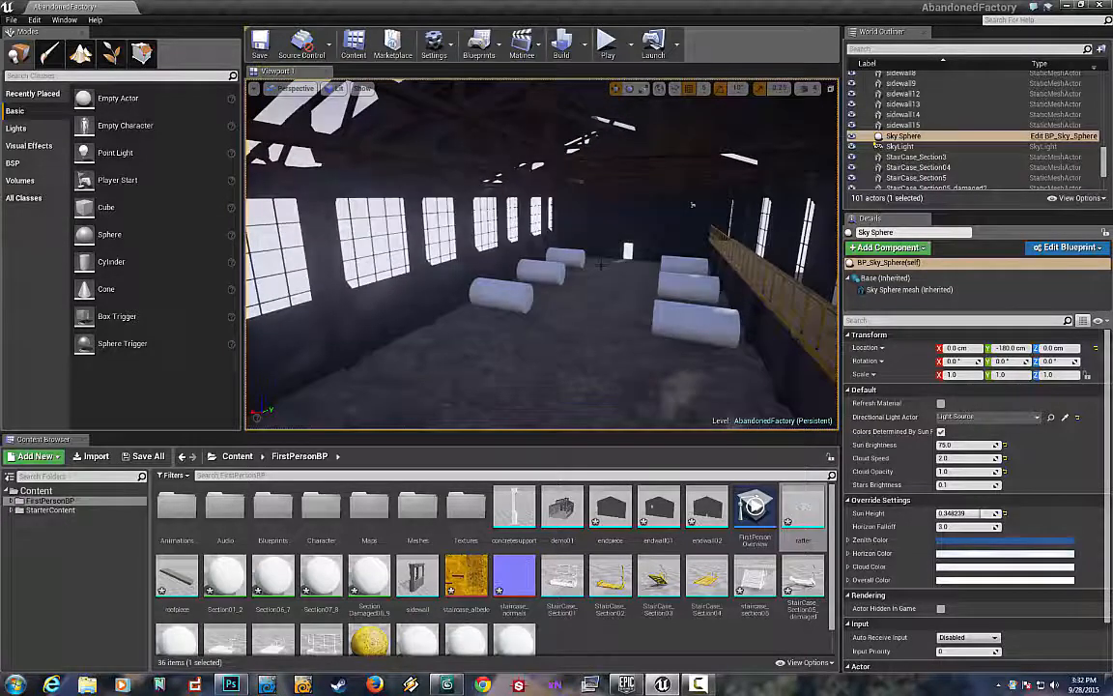
{"action": "right_click_drag", "start_coordinate": [692, 205], "coordinate": [690, 234]}
{"action": "key", "text": "w"}
{"action": "right_click_drag", "start_coordinate": [541, 255], "coordinate": [618, 237]}
{"action": "key", "text": "w"}
{"action": "key", "text": "s"}
{"action": "key", "text": "w"}
{"action": "key", "text": "w"}
{"action": "key", "text": "w"}
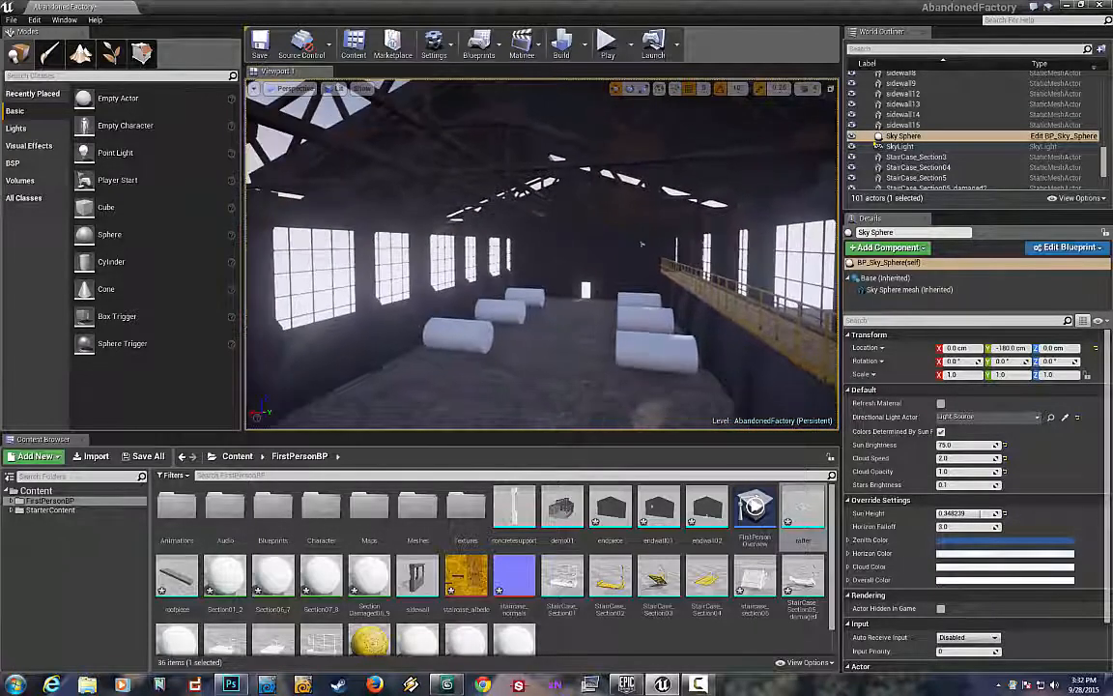
Look over the window wall and cylinders, and move down the hall to the lit doorway in the far end wall.
{"action": "right_click_drag", "start_coordinate": [618, 237], "coordinate": [641, 262]}
{"action": "right_click_drag", "start_coordinate": [593, 200], "coordinate": [607, 230]}
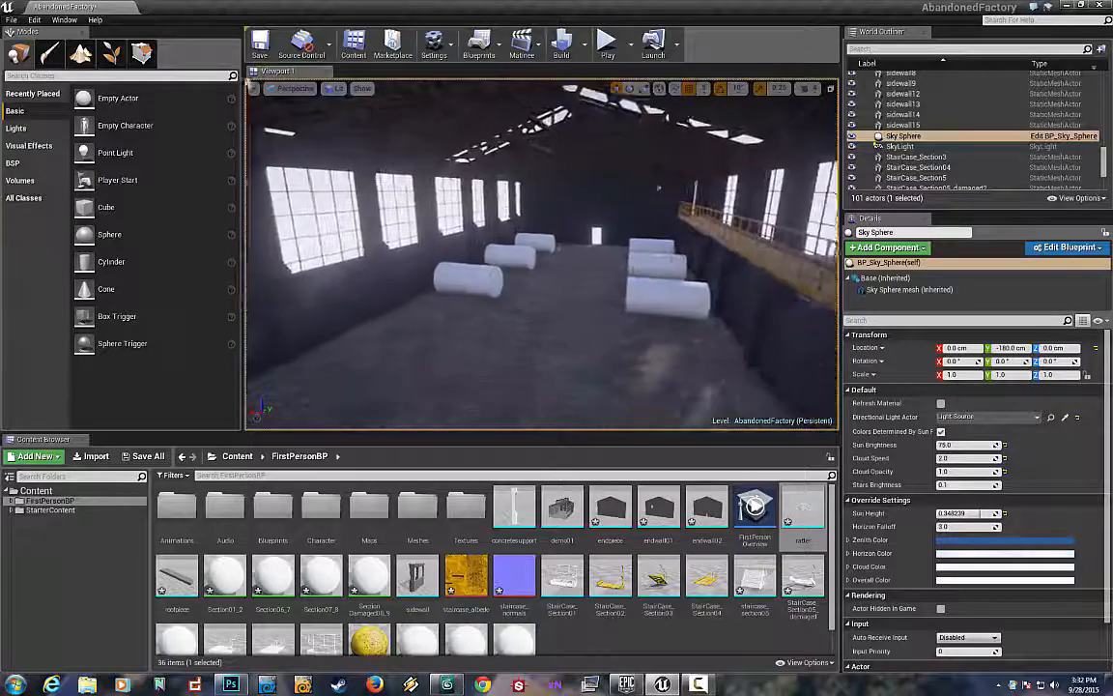
{"action": "right_click_drag", "start_coordinate": [658, 187], "coordinate": [671, 184]}
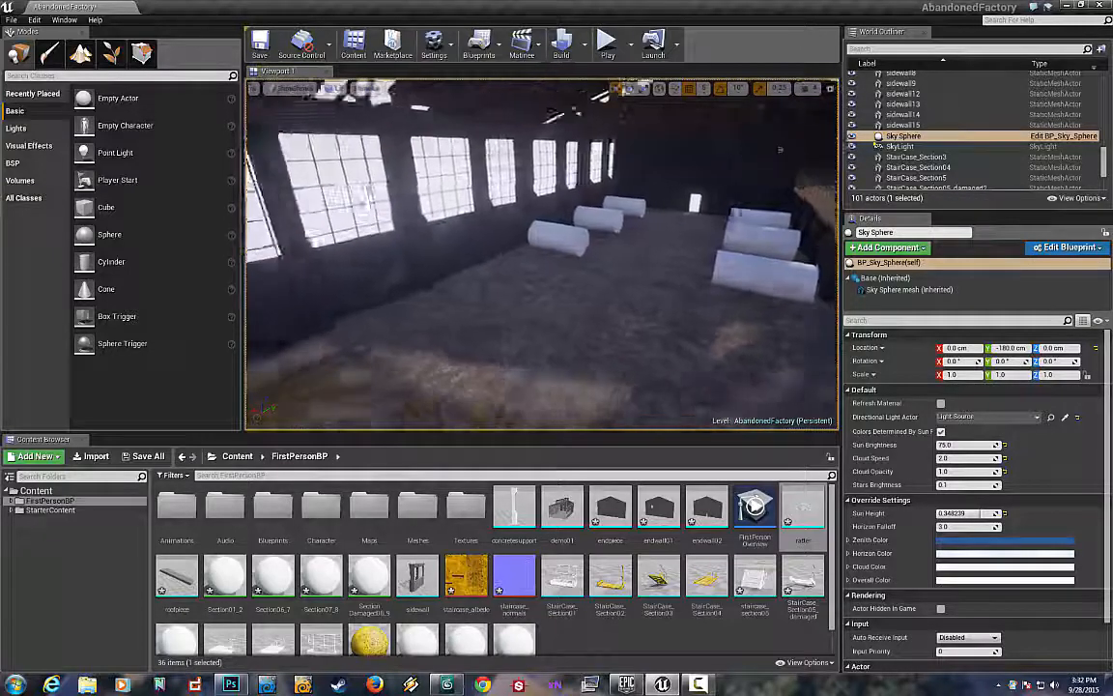
{"action": "right_click_drag", "start_coordinate": [541, 254], "coordinate": [587, 218]}
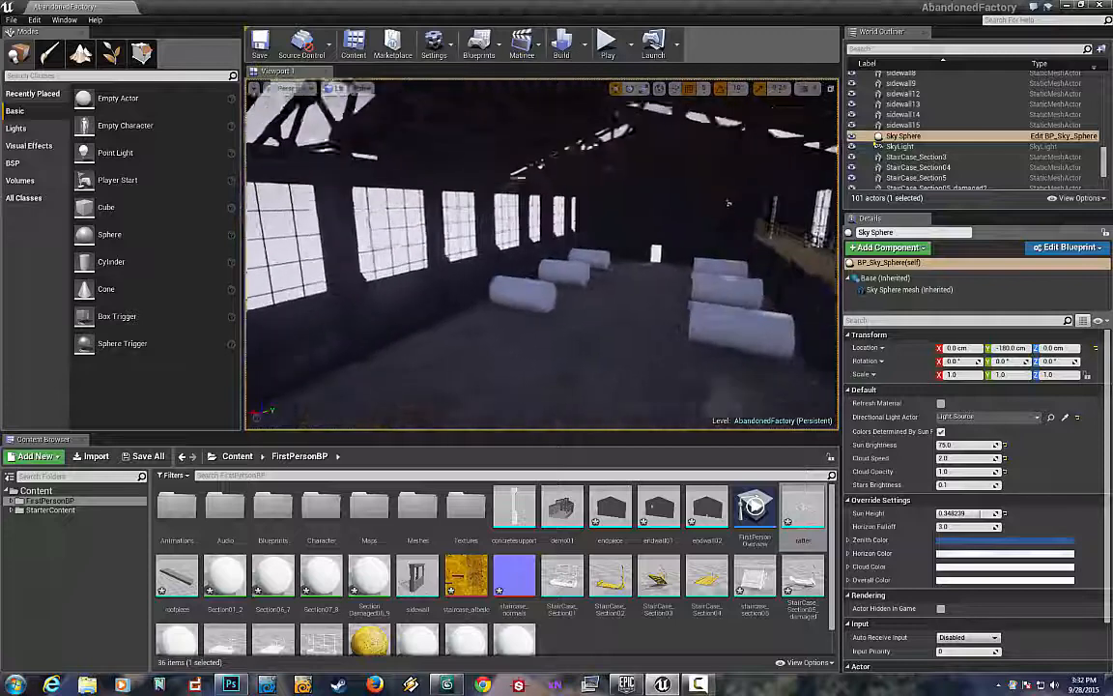
{"action": "right_click_drag", "start_coordinate": [728, 202], "coordinate": [597, 266]}
{"action": "right_click_drag", "start_coordinate": [724, 108], "coordinate": [691, 305]}
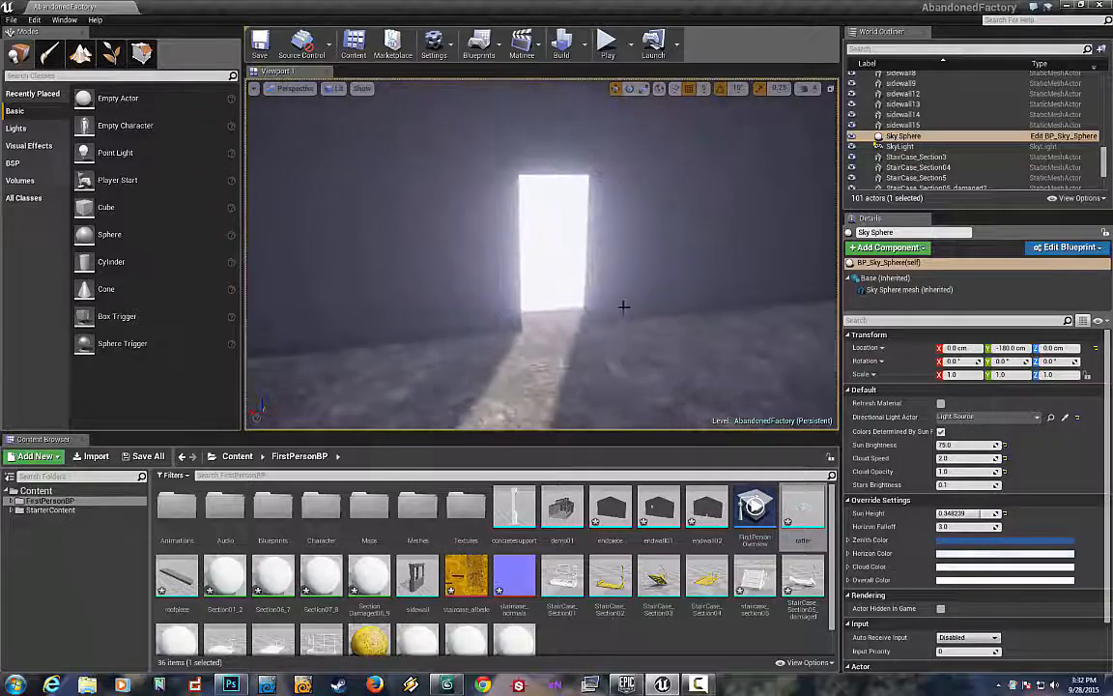